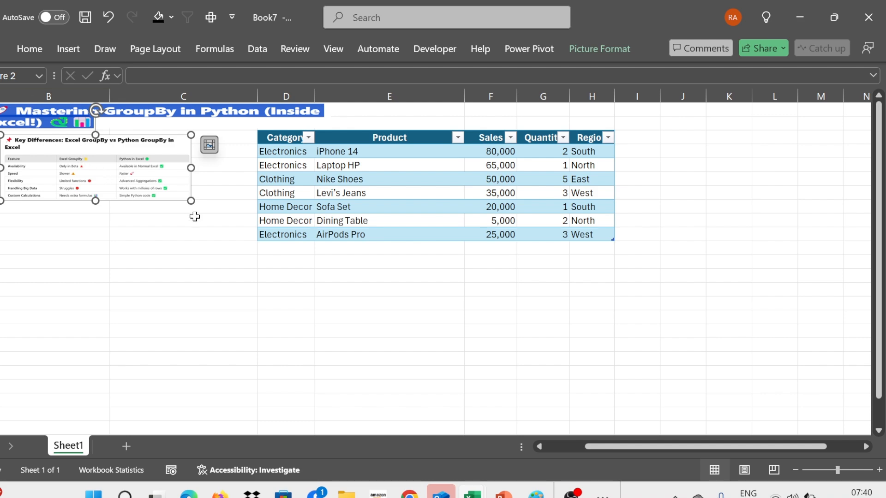
Enlarge the Excel GroupBy vs Python GroupBy comparison picture to read it, and shrink it to fit beside the sales table
drag(190, 201, 499, 375)
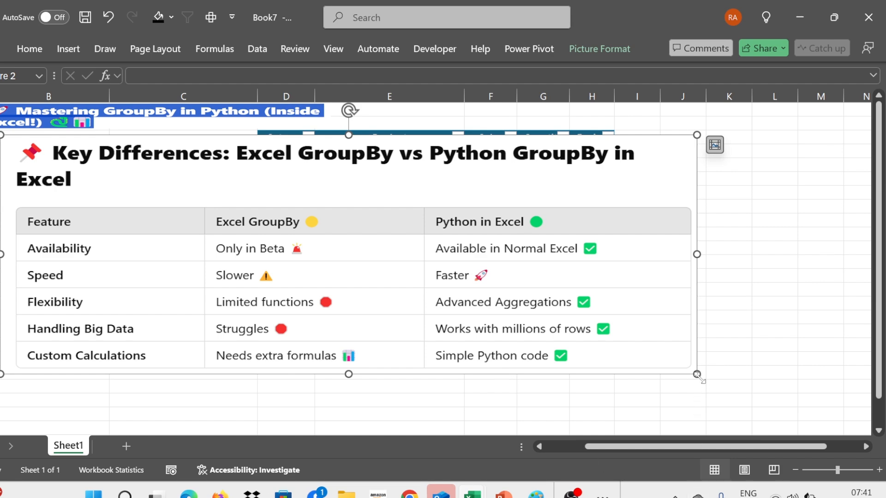
drag(699, 379, 239, 216)
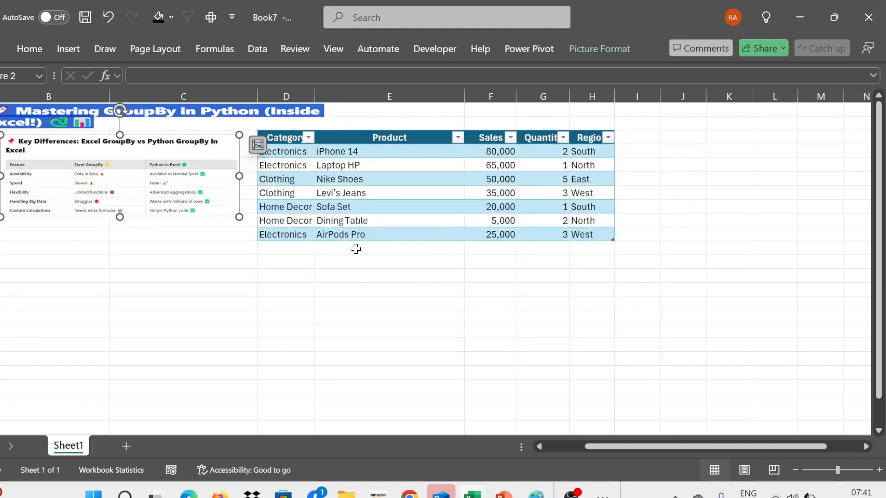
click(398, 303)
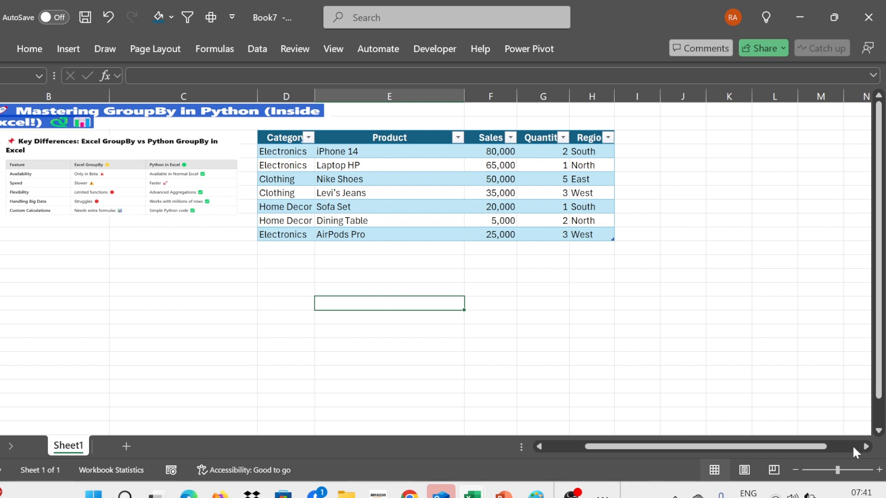
Fit the Product column's width to its contents and select the column J cell beside the iPhone 14 row
click(880, 470)
click(623, 412)
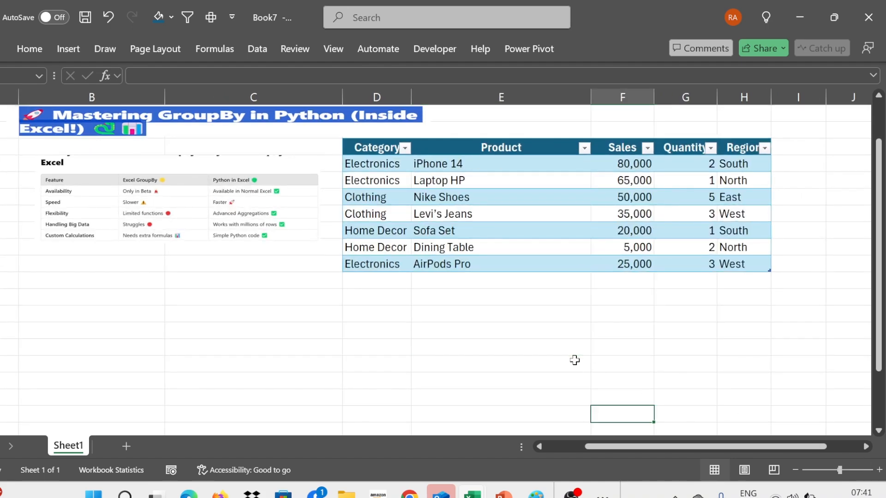
key(Right)
key(Right)
key(Right)
key(Right)
key(Right)
key(Right)
scroll(575, 360, down, 1)
key(Up)
key(Up)
key(Up)
key(Up)
key(Up)
key(Up)
key(Up)
key(Up)
key(Up)
key(Up)
key(Up)
key(Up)
key(Up)
key(Up)
key(Up)
key(Up)
key(Up)
key(Up)
key(Left)
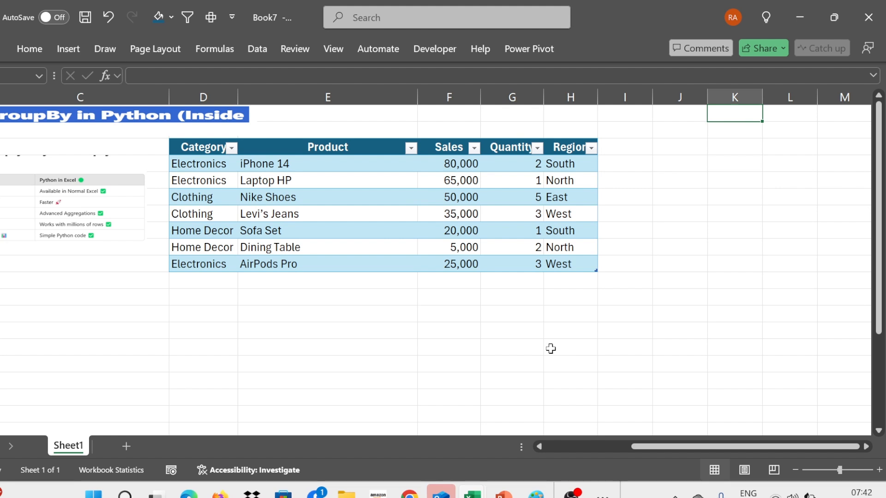
double_click(418, 97)
click(524, 229)
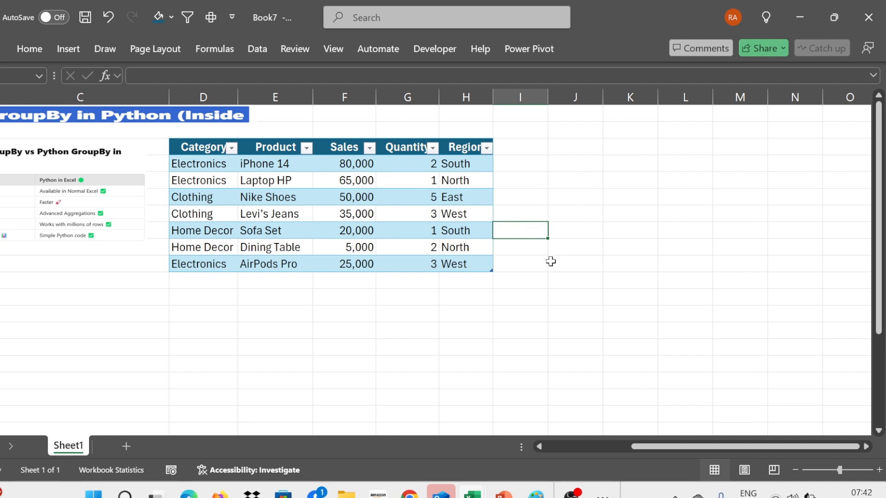
click(582, 198)
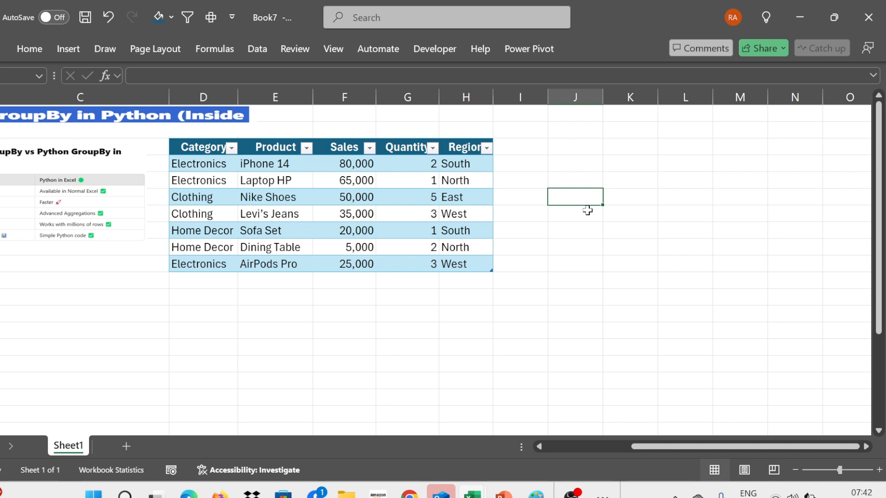
click(571, 167)
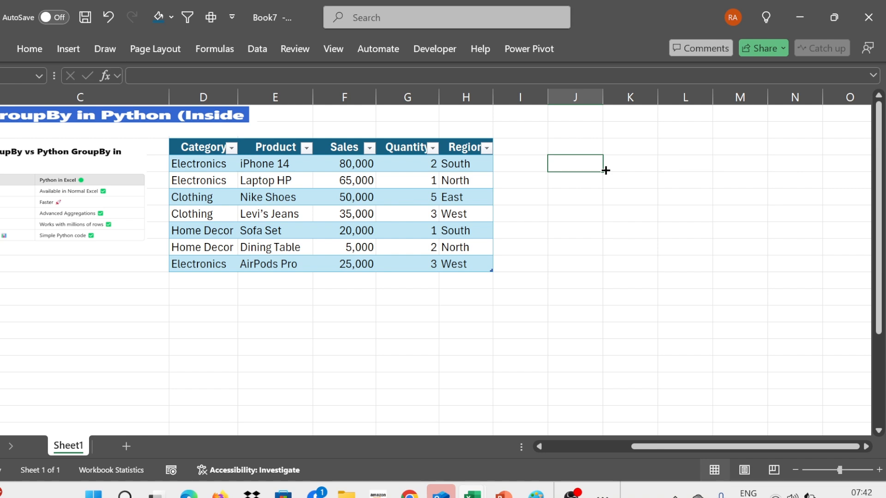
key(ctrl+alt+shift+p)
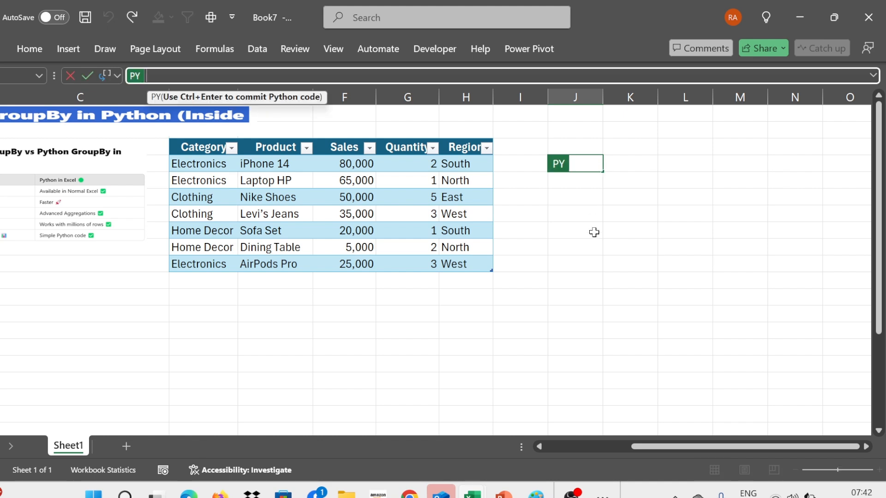
key(Escape)
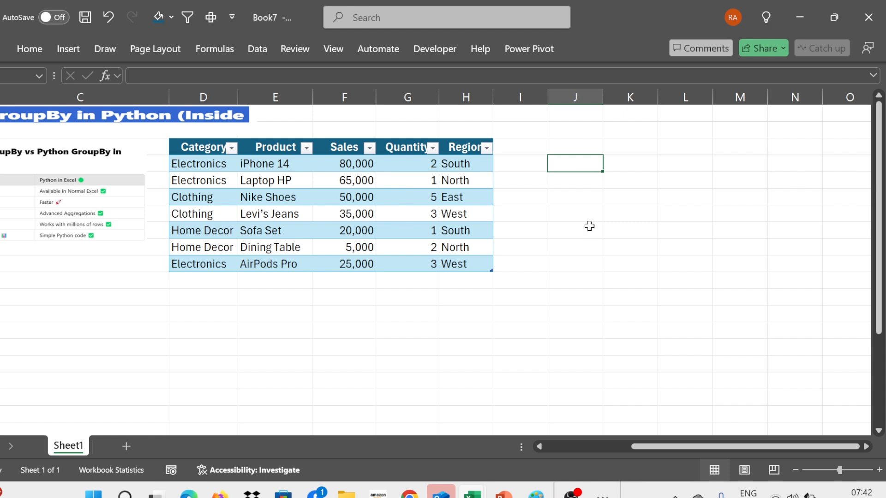
click(203, 54)
click(323, 93)
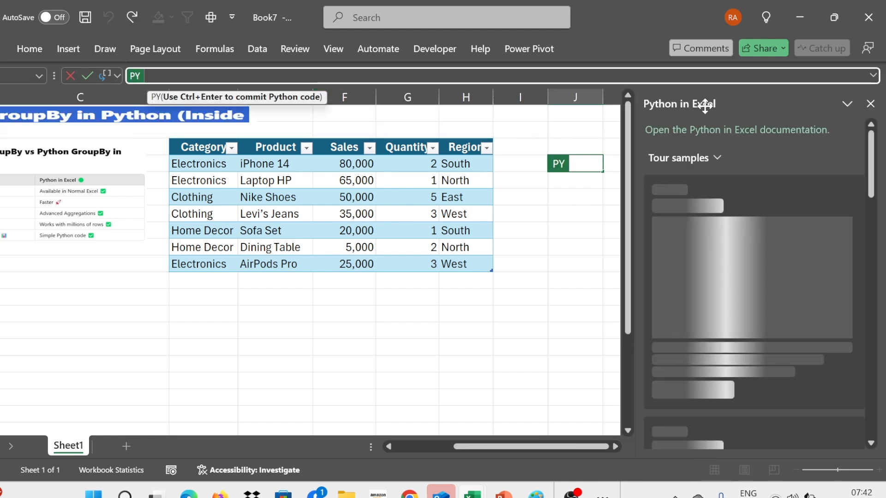
click(870, 103)
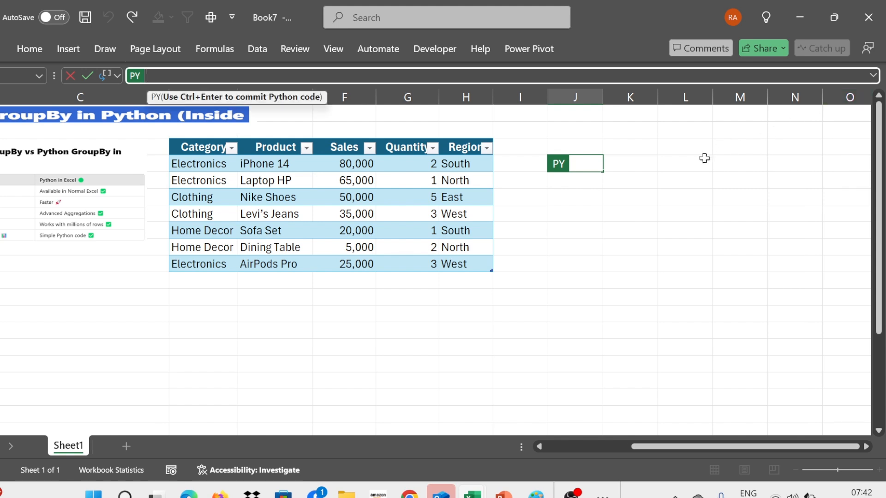
key(Escape)
Start a Python formula in the selected column J cell that references the whole sales table, including its headers
text(=py)
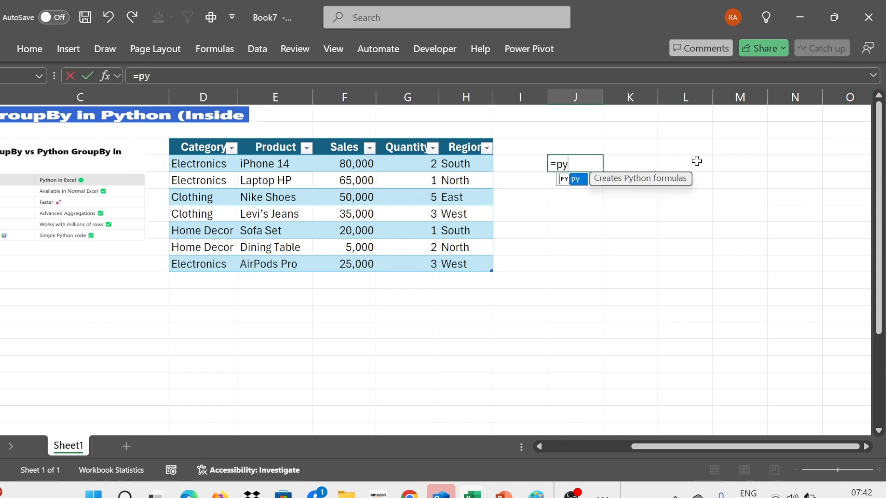
key(Tab)
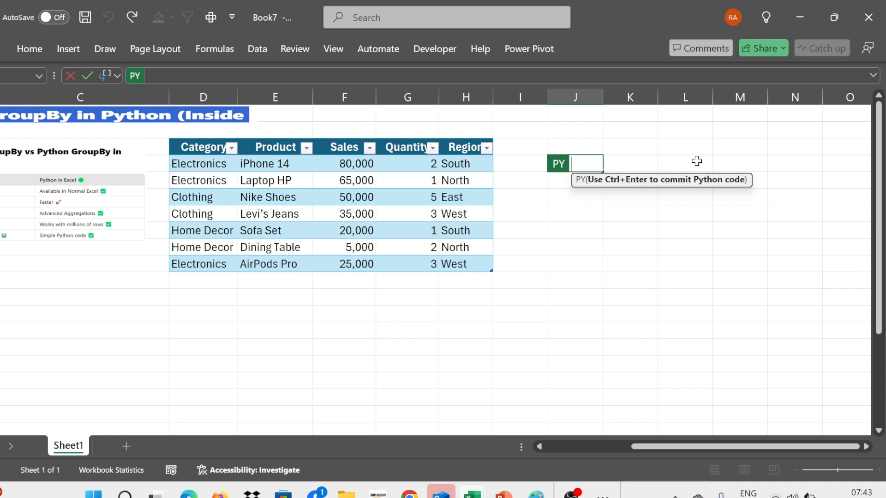
click(190, 147)
drag(270, 158, 475, 268)
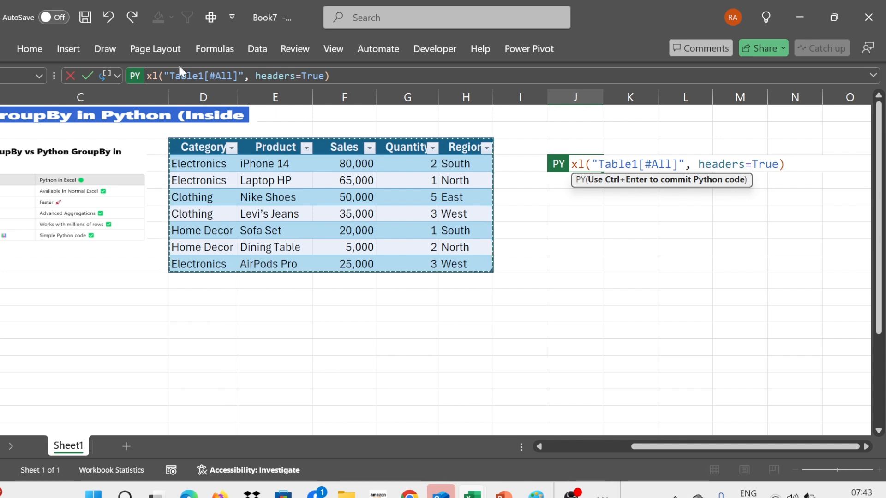
Assign the table reference to the variable d, as d=xl("Table1[#All]", headers=True), and commit the Python formula
click(186, 80)
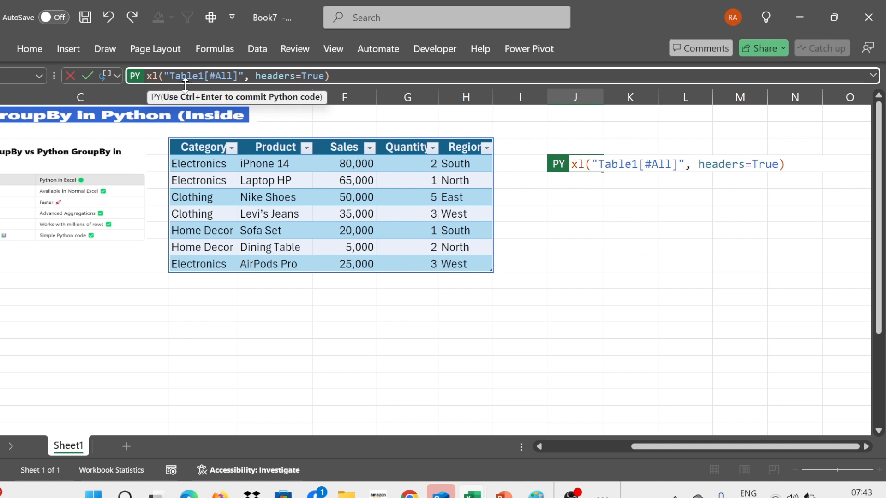
text(d)
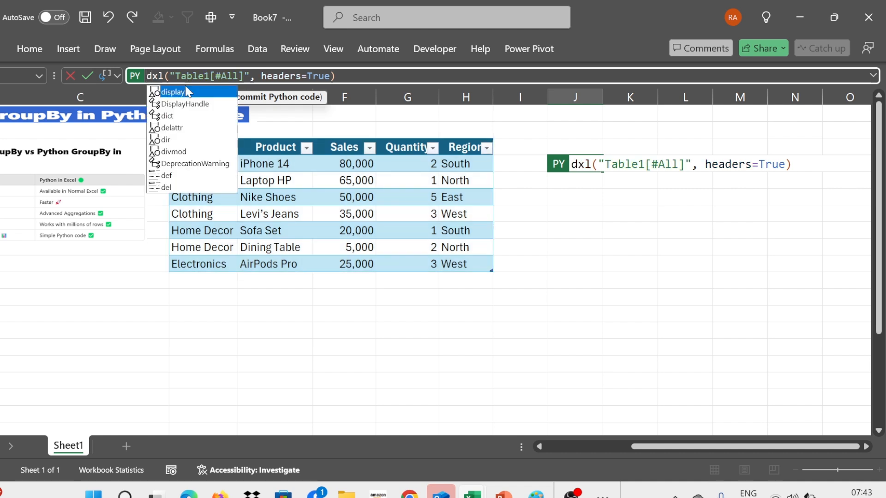
text(=)
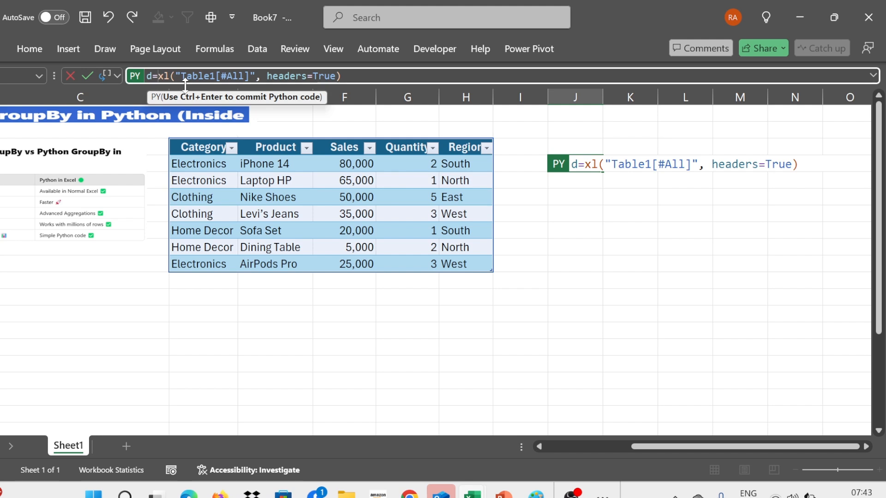
key(Return)
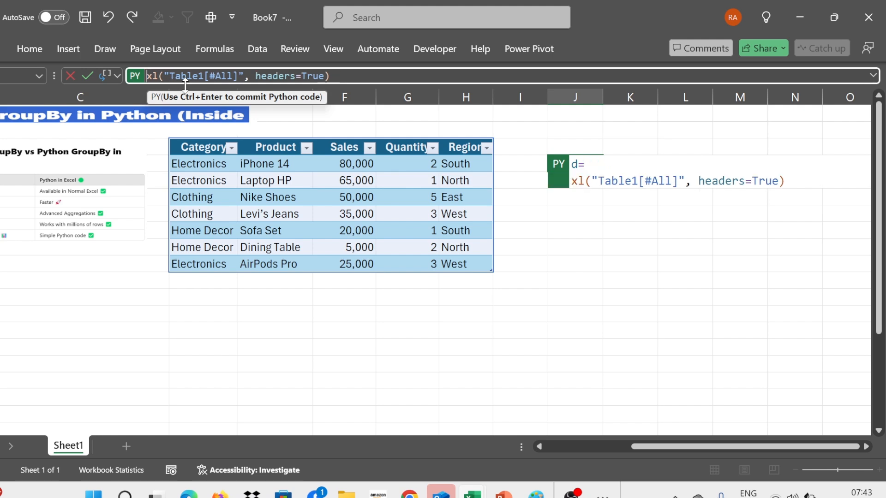
key(Return)
key(Return)
key(BackSpace)
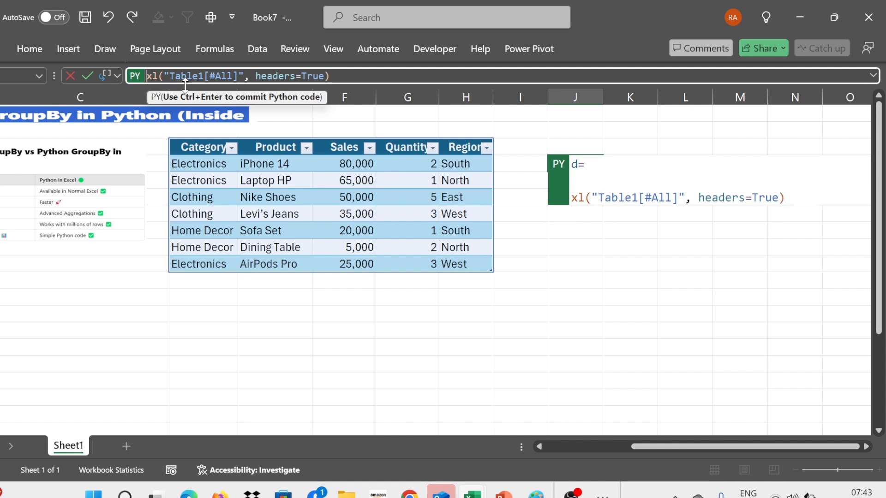
key(BackSpace)
key(BackSpace)
key(ctrl+Return)
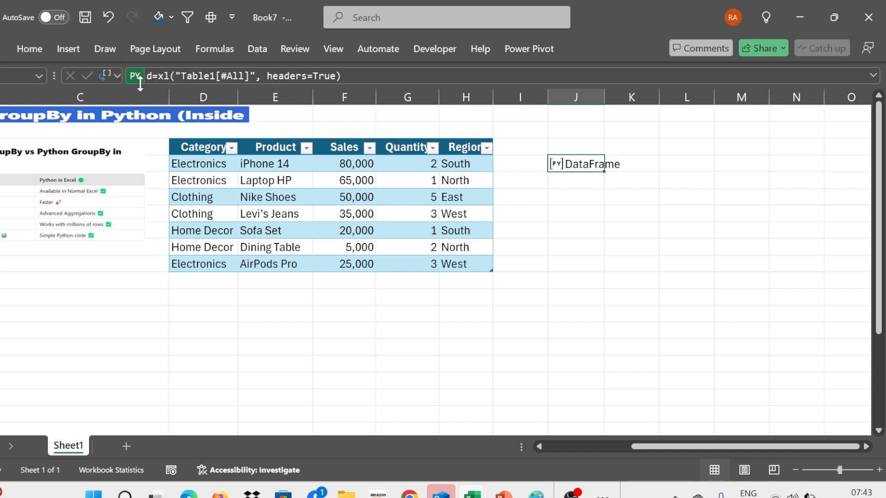
Output the DataFrame as Excel values and undo that change
click(117, 76)
click(121, 138)
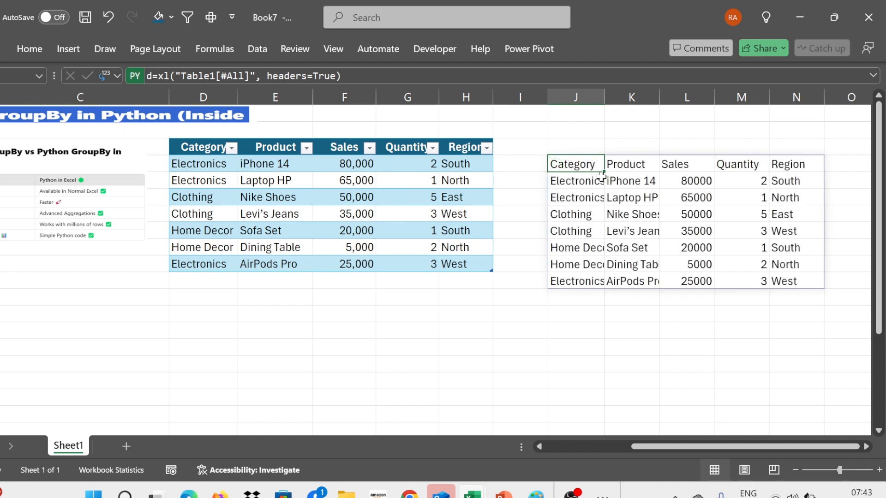
key(ctrl+z)
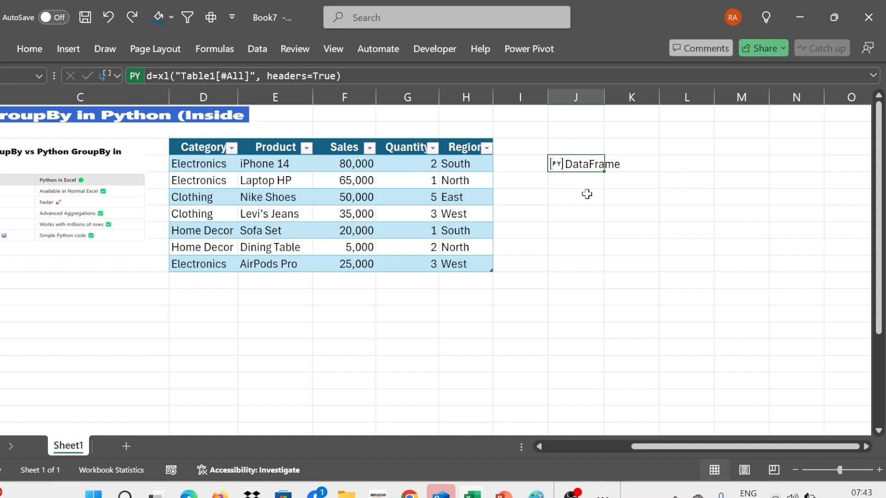
key(Down)
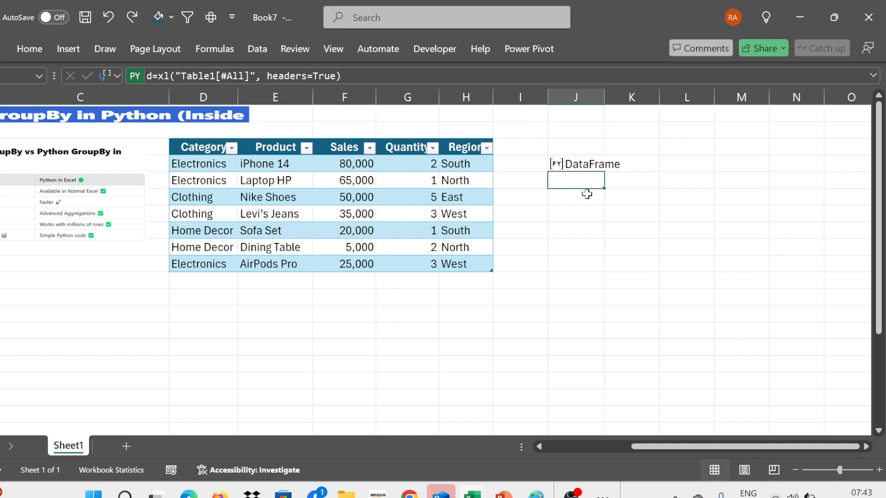
key(Down)
key(Right)
key(Right)
key(Down)
key(Down)
key(Down)
key(Down)
key(Down)
key(Right)
key(Right)
key(Right)
key(Right)
key(Left)
key(Left)
key(Left)
key(Left)
key(Left)
key(Left)
key(Left)
key(Left)
key(Left)
key(Left)
key(Left)
key(Left)
key(Left)
key(Left)
key(Left)
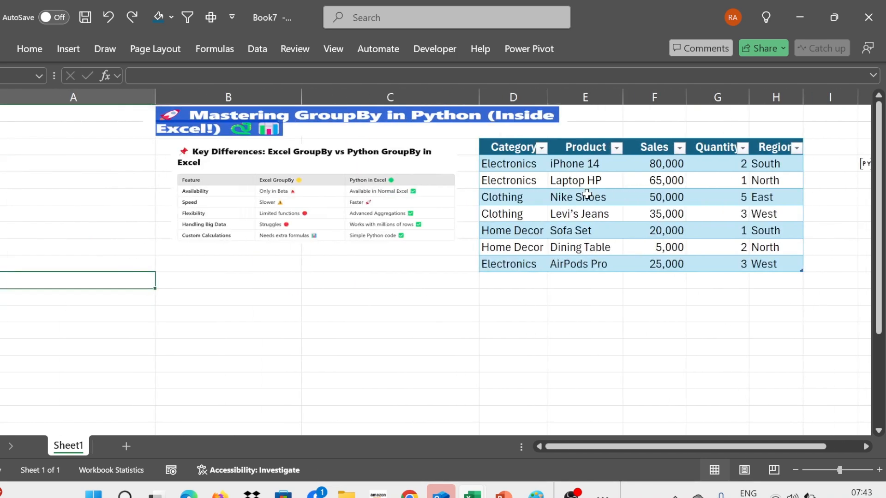
key(Right)
key(Right)
key(Right)
key(Right)
key(Right)
key(Right)
key(Right)
key(Right)
key(Right)
key(Right)
key(Right)
key(Right)
key(Right)
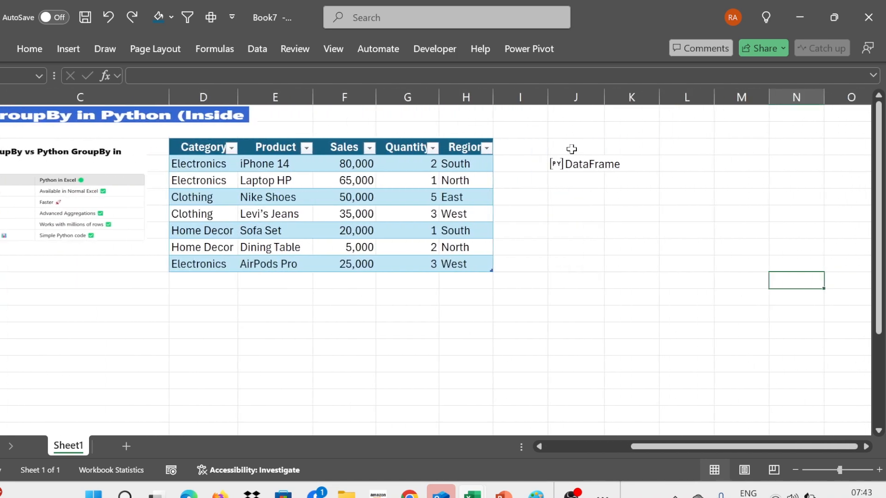
Move the DataFrame cell from column J to column F, two rows above the Sales header
click(572, 161)
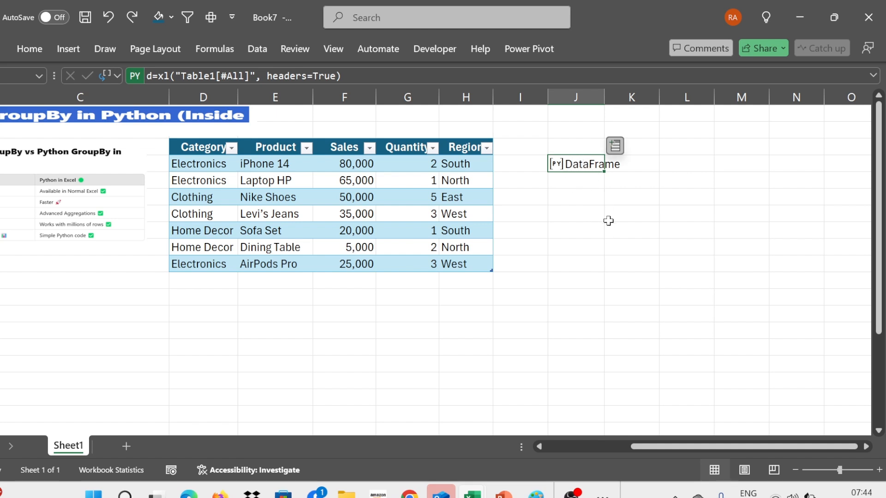
key(ctrl+c)
key(Up)
key(Left)
key(Left)
key(Left)
key(Left)
key(Left)
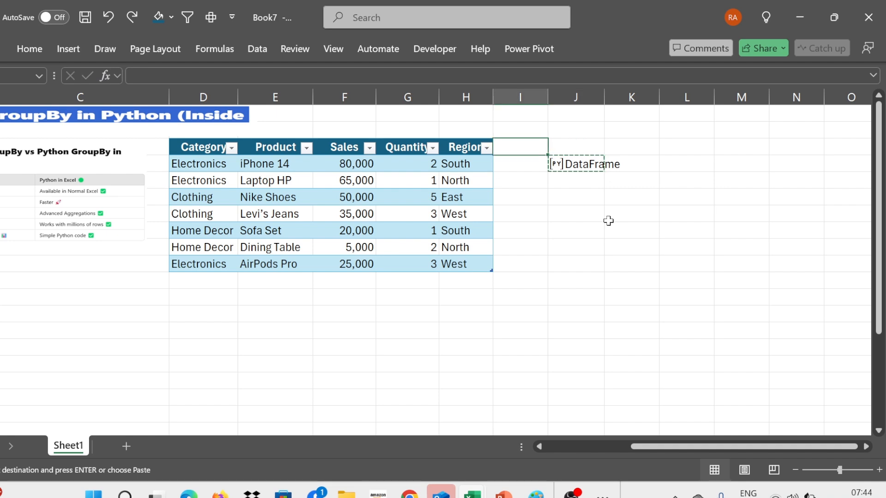
key(Left)
key(Left)
key(Left)
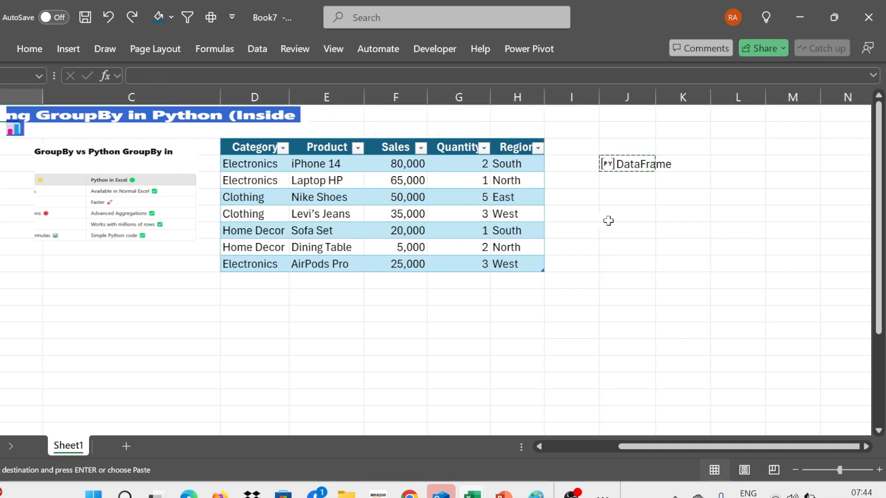
key(Right)
key(Right)
key(Right)
key(Right)
key(Right)
key(Right)
key(Right)
key(Right)
key(Right)
key(Right)
key(Right)
key(Right)
key(Right)
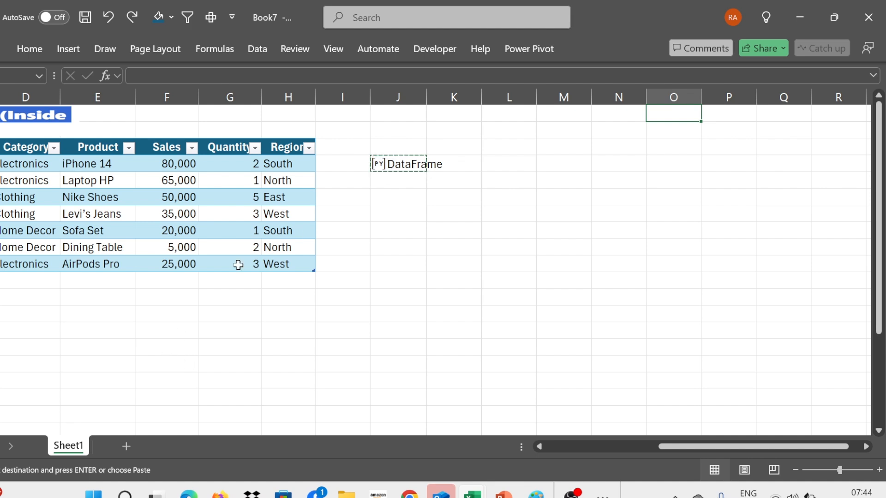
click(396, 171)
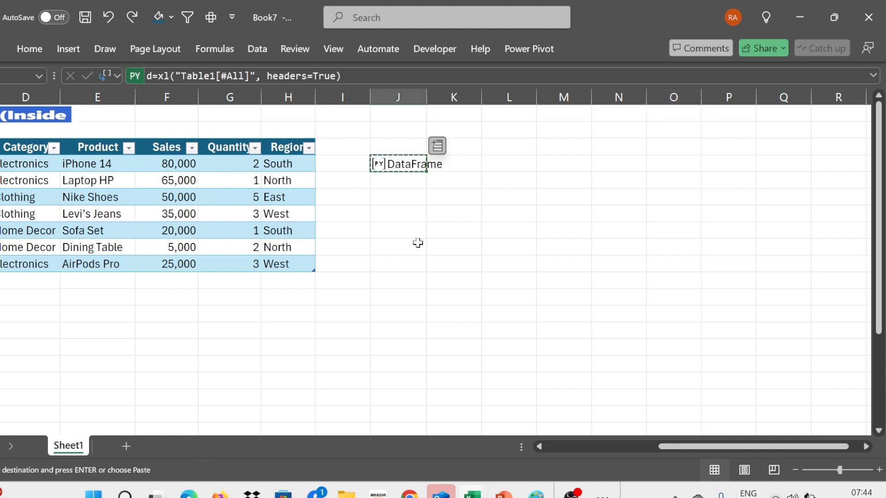
key(Up)
key(Up)
key(Up)
key(Left)
key(Left)
key(Left)
key(Left)
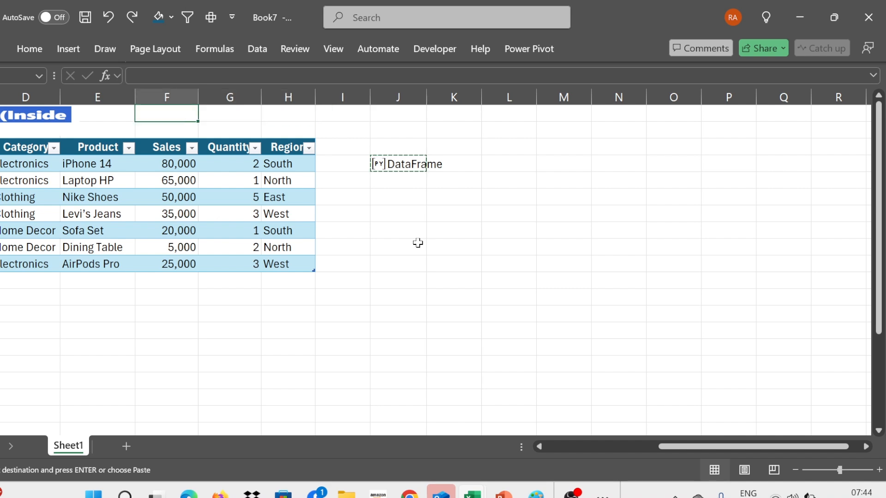
key(Return)
Start a Python formula in the column J cell on the Nike Shoes row, beginning with a reference to DataFrame d
key(Right)
key(Right)
key(Right)
key(Right)
key(Down)
key(Down)
key(Down)
key(Down)
key(Down)
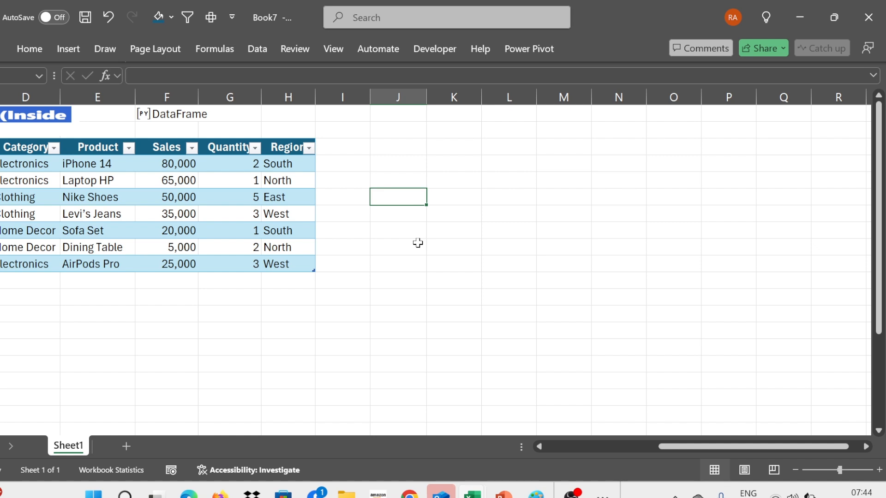
text(=)
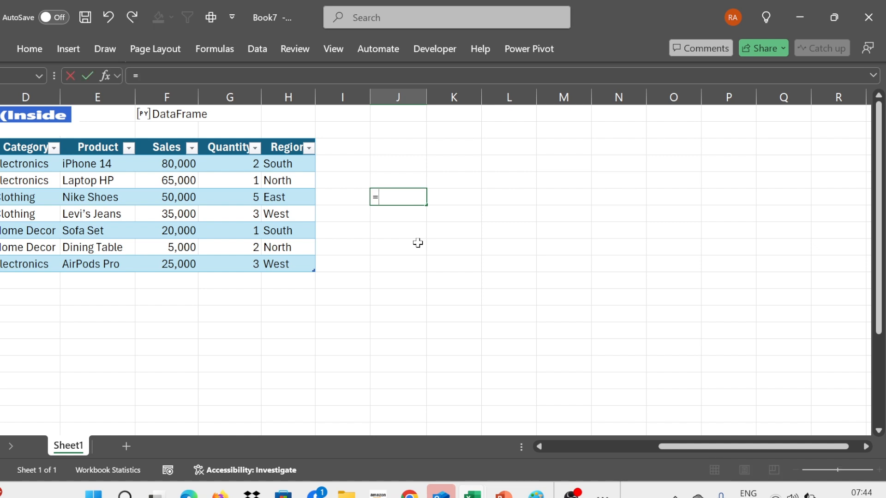
text(py)
key(Tab)
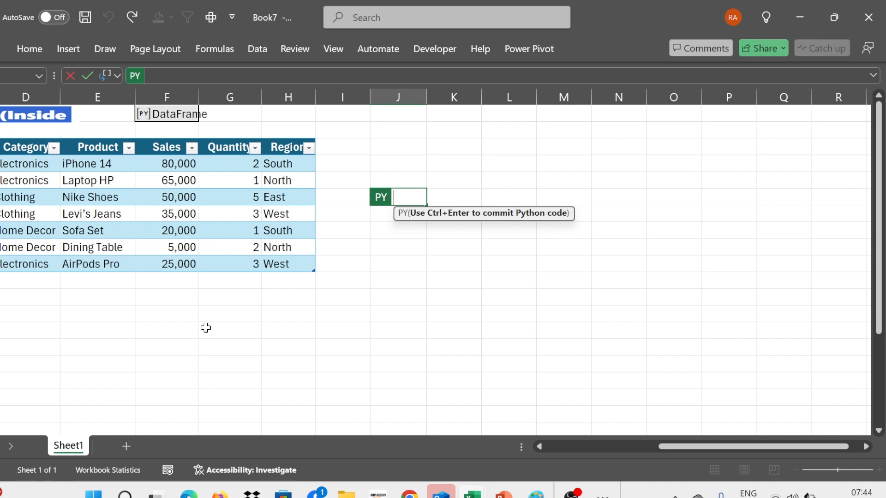
text(d)
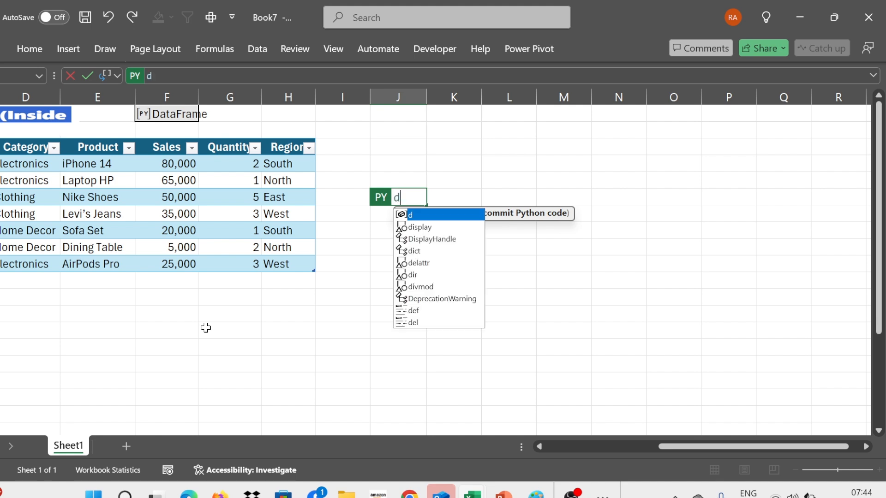
text(.)
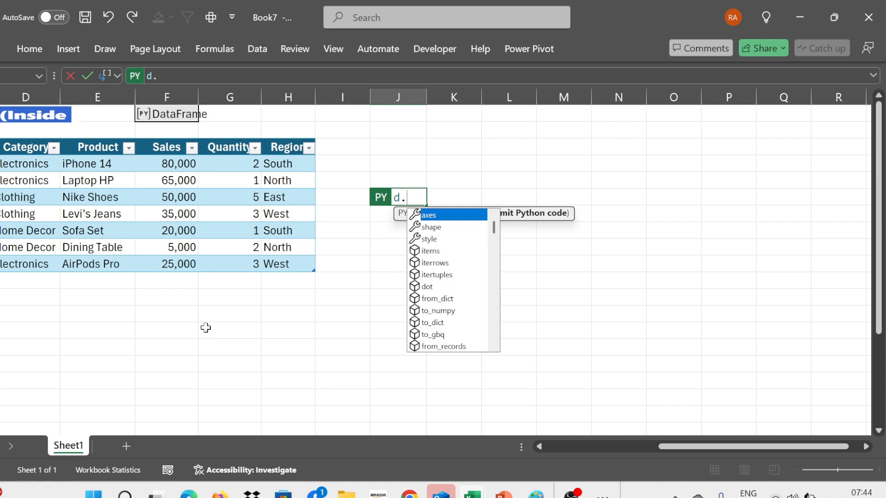
text(Sales)
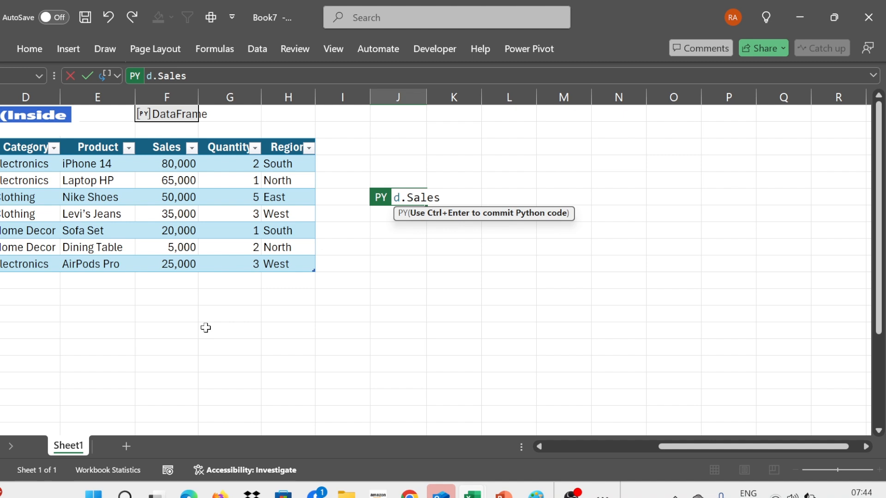
text(.)
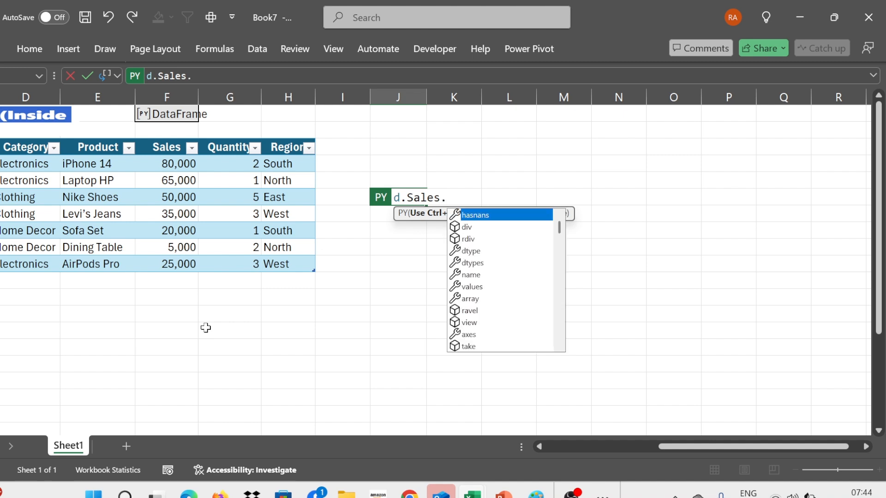
key(BackSpace)
key(BackSpace)
key(BackSpace)
key(BackSpace)
key(BackSpace)
key(BackSpace)
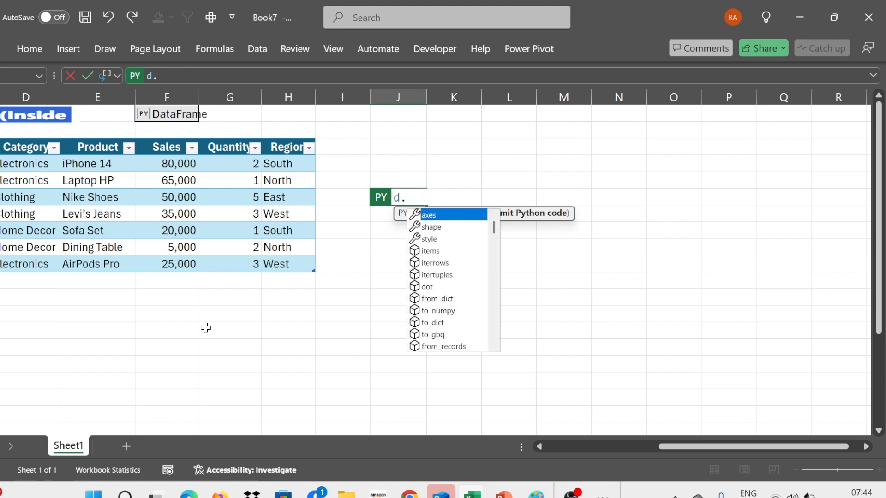
text(("Sal)
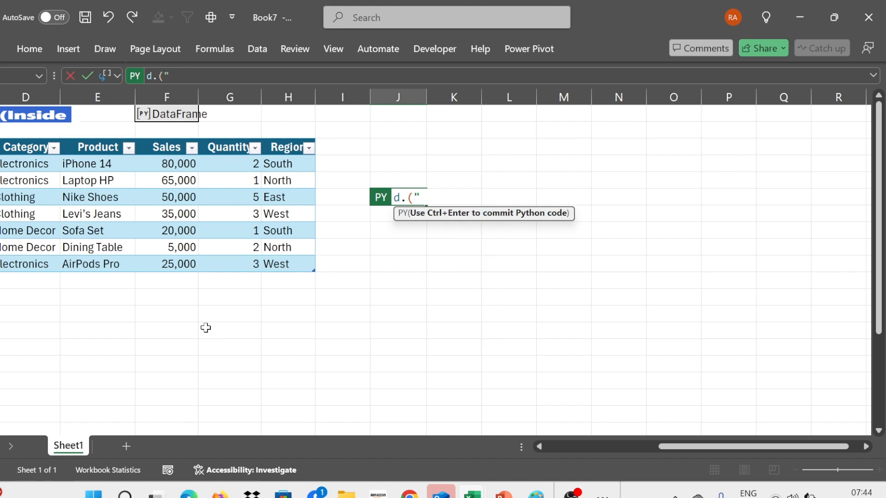
text(es)
text(")
text())
key(BackSpace)
key(BackSpace)
key(BackSpace)
key(BackSpace)
key(BackSpace)
key(BackSpace)
key(BackSpace)
key(BackSpace)
key(BackSpace)
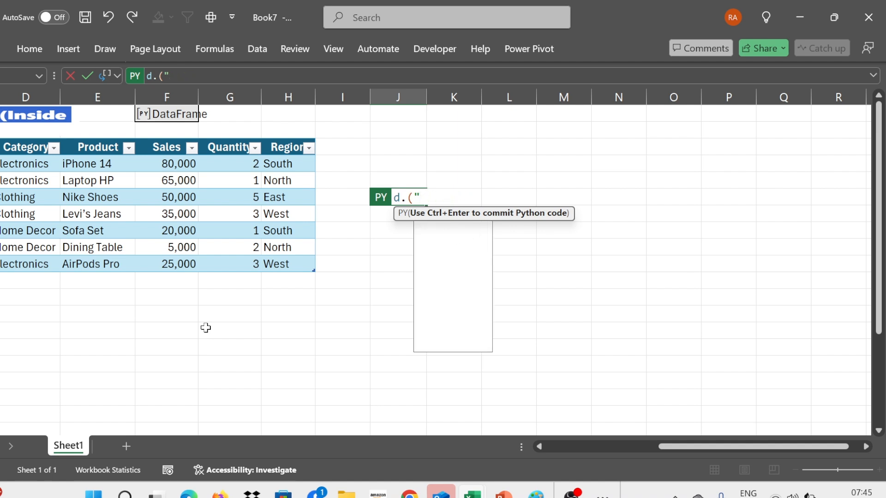
Complete the Python formula as d.Sales.sum() to total the Sales column, and commit it
text(Sal)
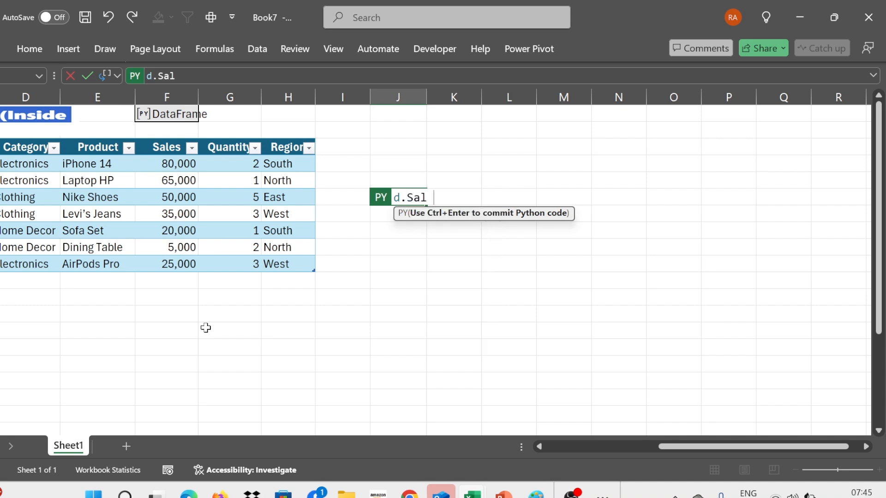
text(es.s)
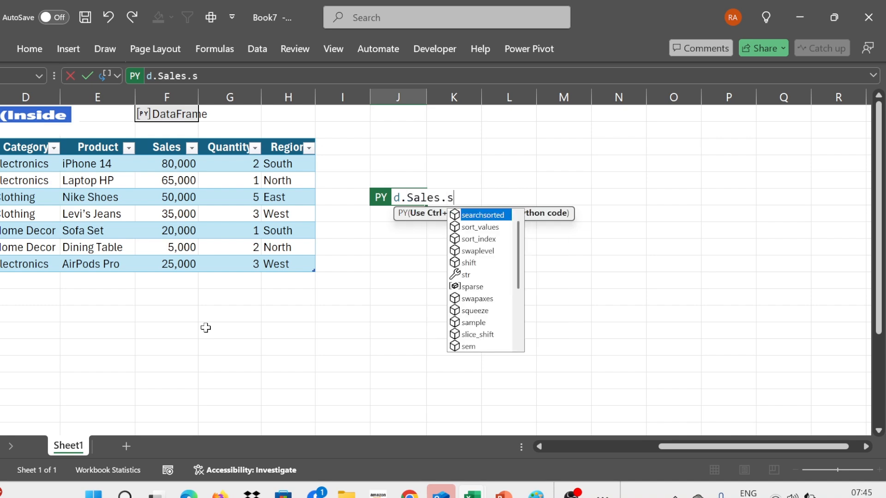
text(um)
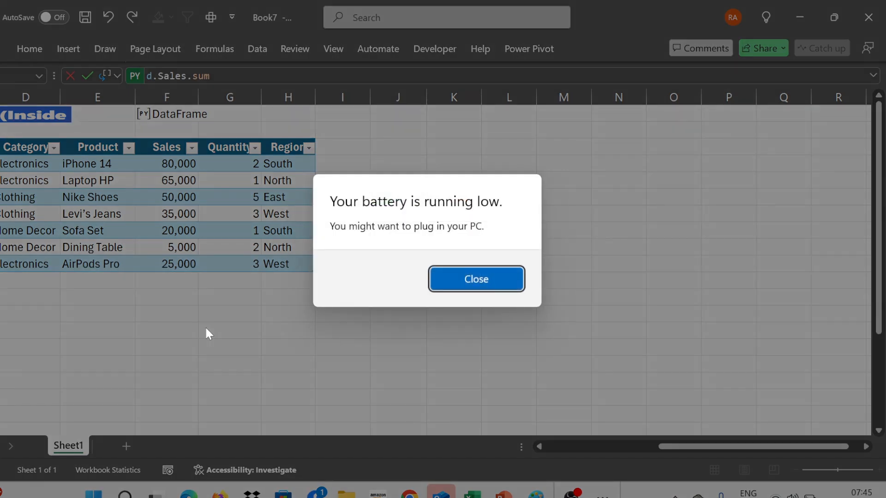
key(Return)
text(())
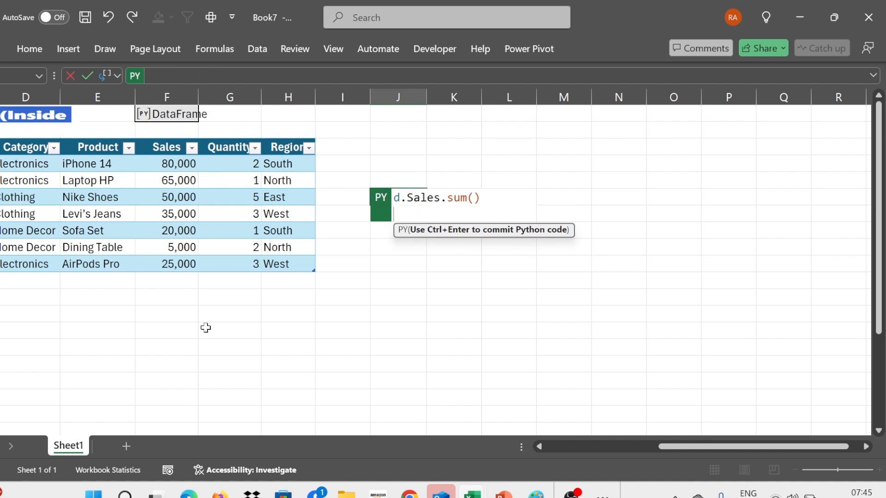
key(ctrl+Return)
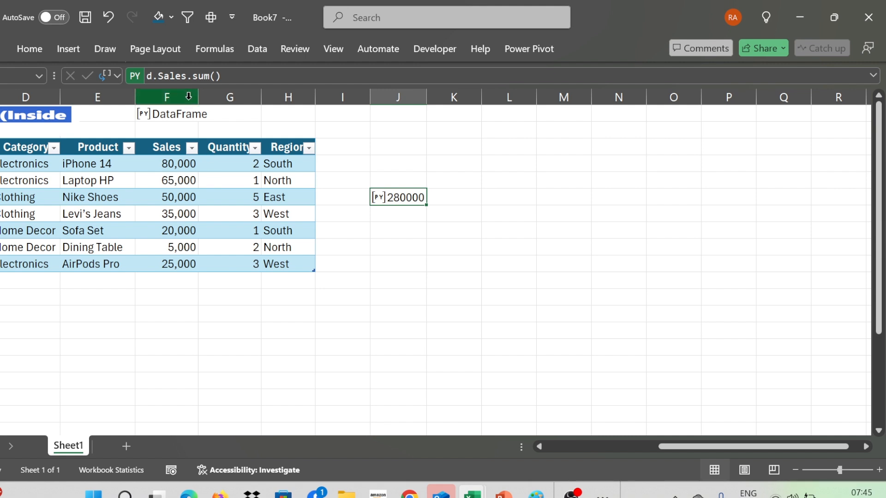
Change the total formula to d.groupby("Category").Sales.sum() and output its result as Excel values
click(158, 76)
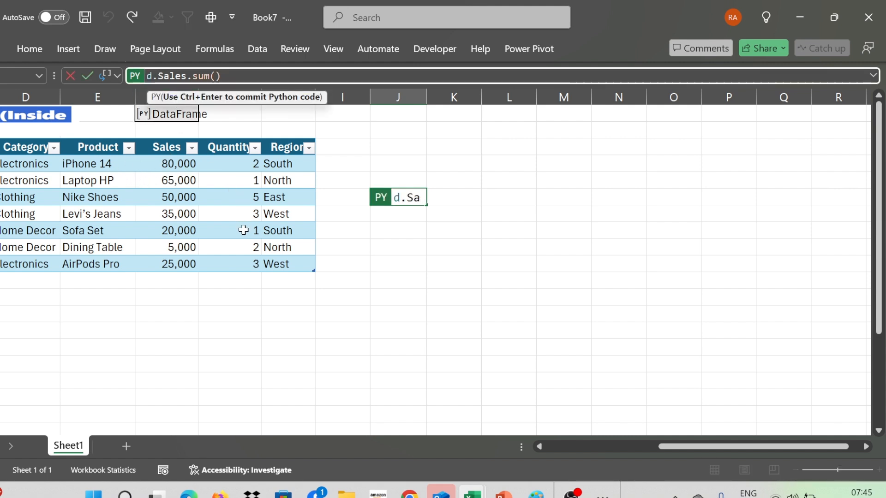
key(ctrl+Return)
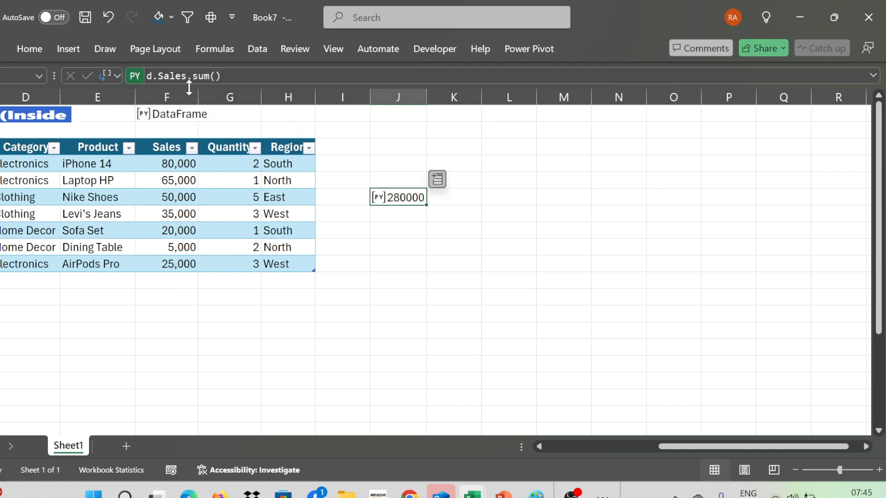
click(159, 76)
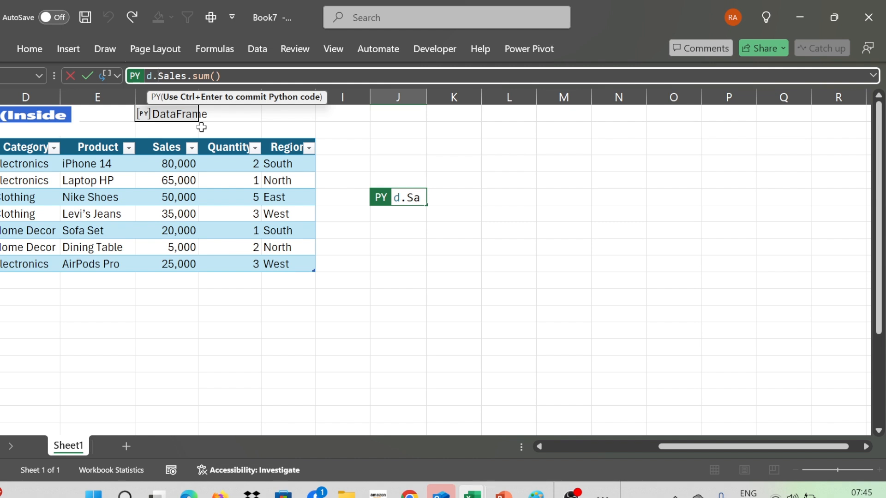
text(groupby)
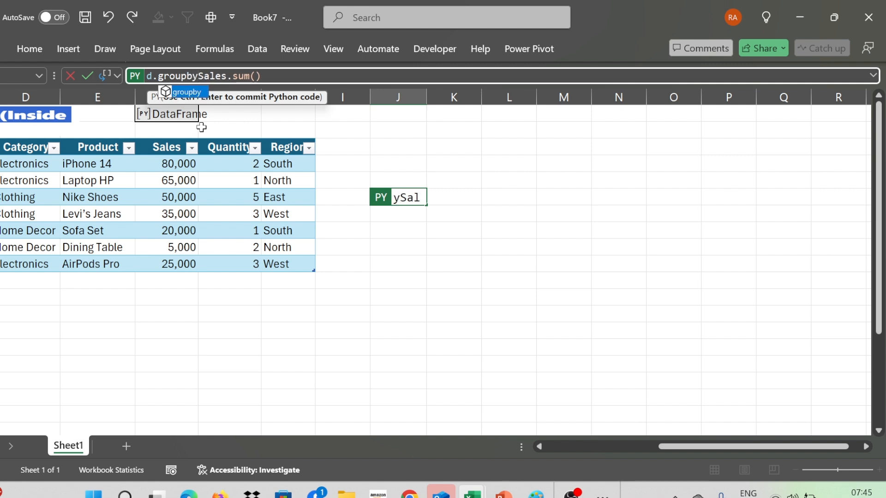
text(("Cater)
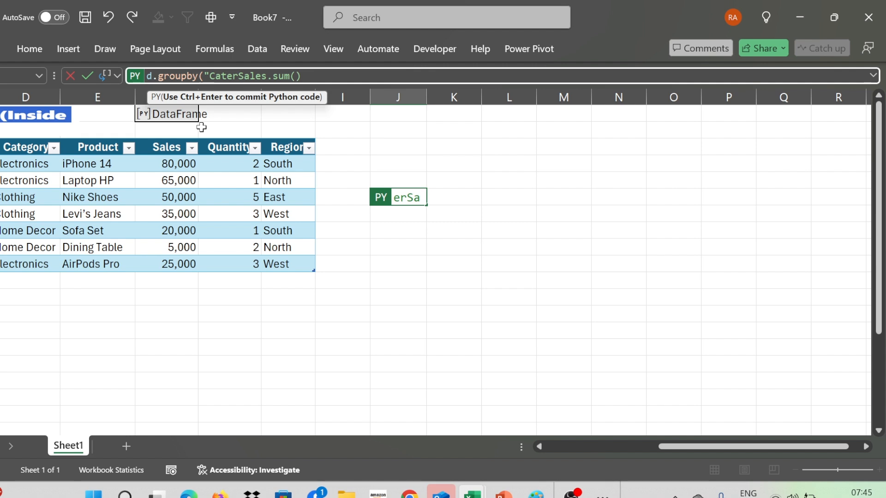
key(BackSpace)
text(gory)
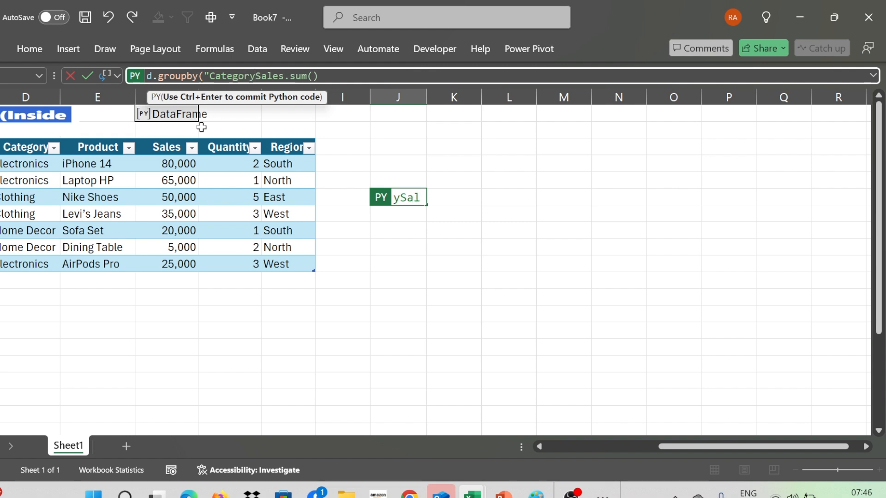
text("))
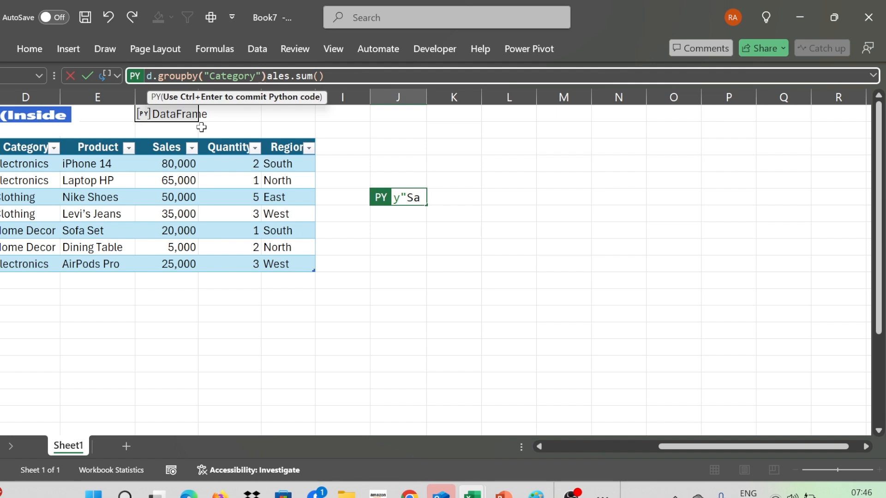
text(.S)
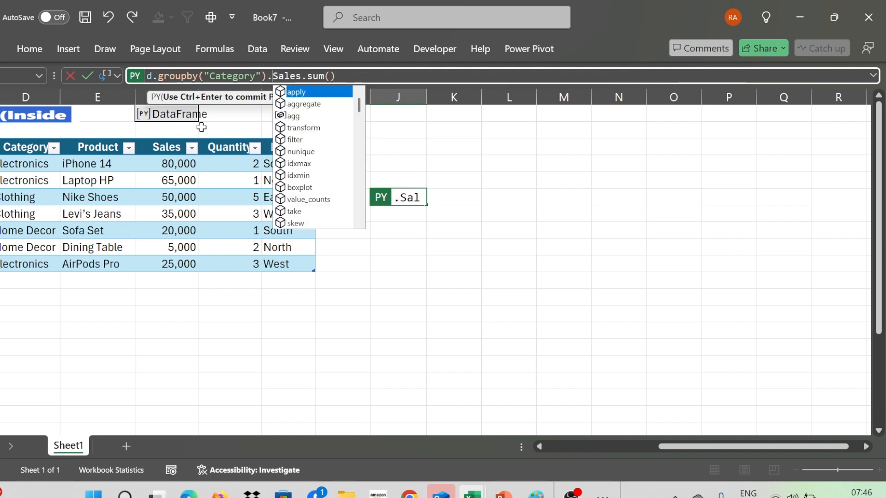
key(ctrl+Return)
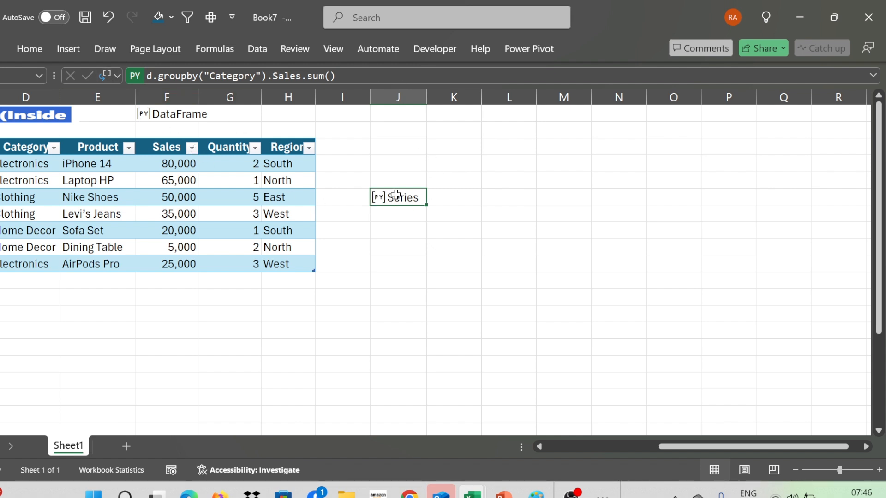
click(118, 76)
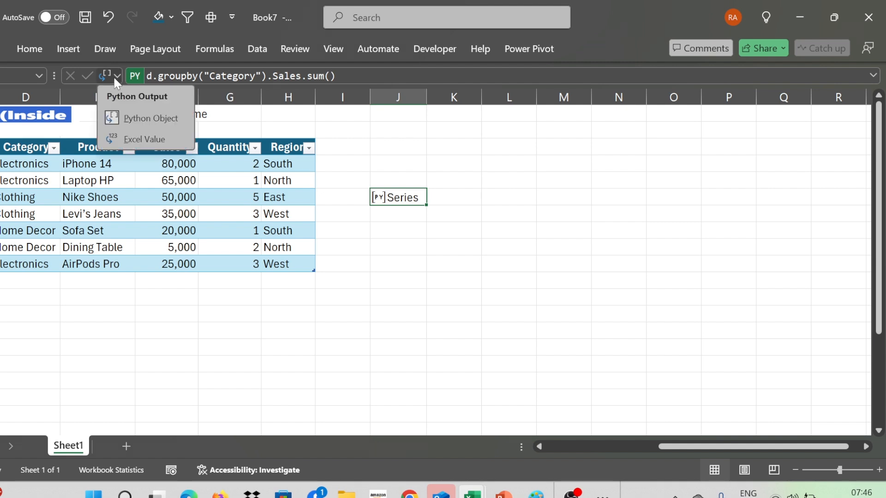
click(118, 137)
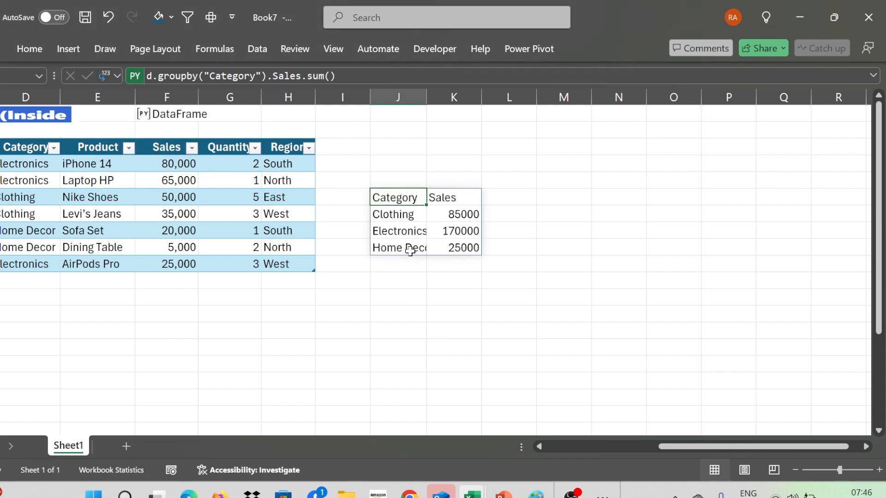
Set the iPhone 14 sales to 566 and the Laptop HP sales to 666 in the table
click(189, 168)
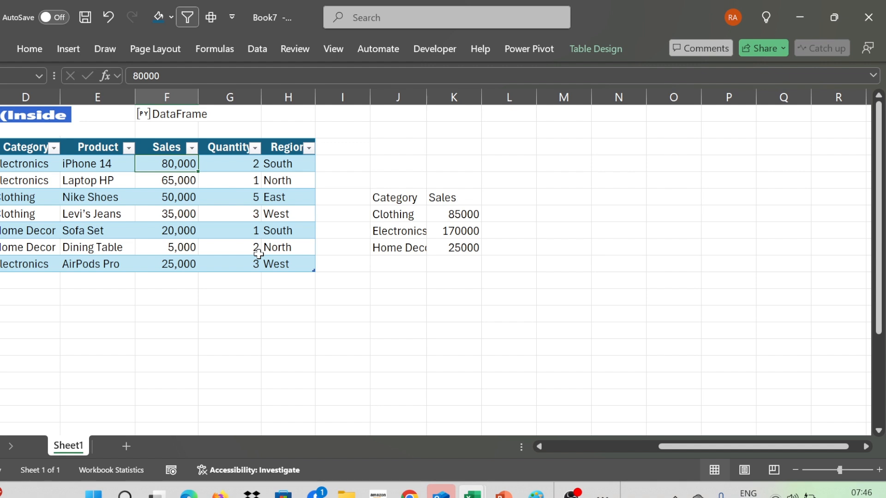
text(566)
key(Return)
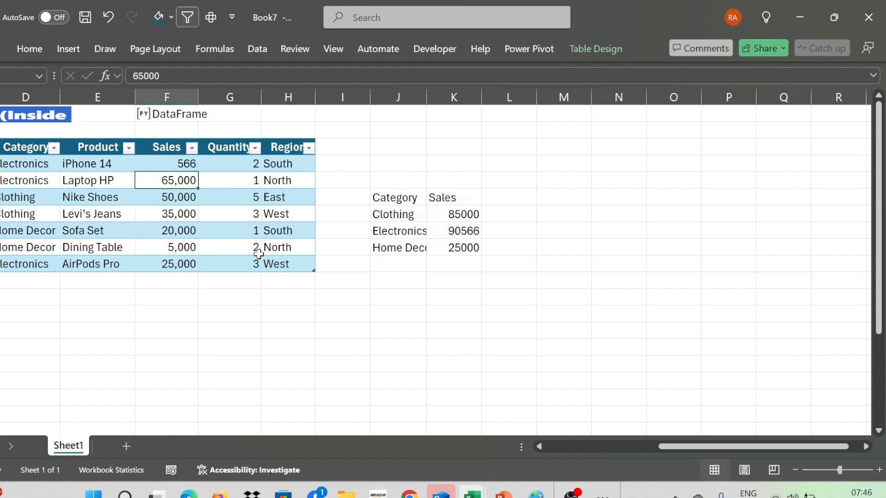
text(666)
key(Return)
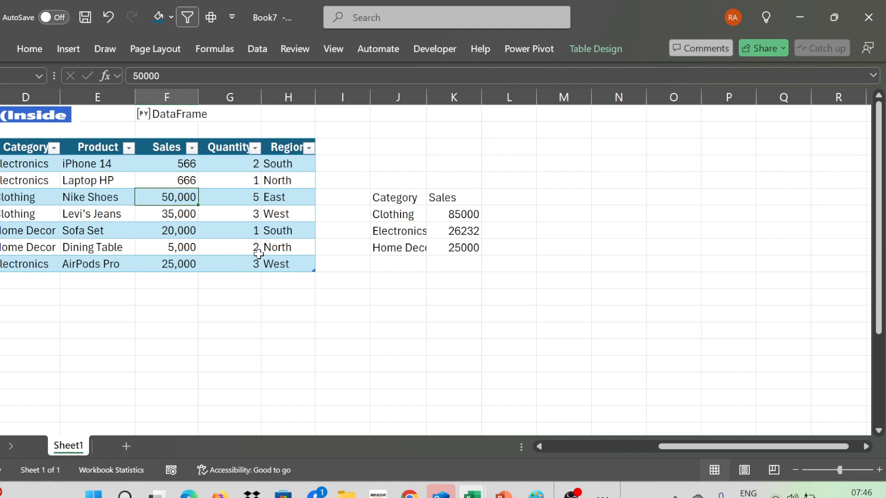
Try to group the sales by product as well, committing the column J formula as d.groupby("Category","product").Sales.sum()
key(Right)
key(Right)
key(Right)
key(Right)
key(Right)
key(Left)
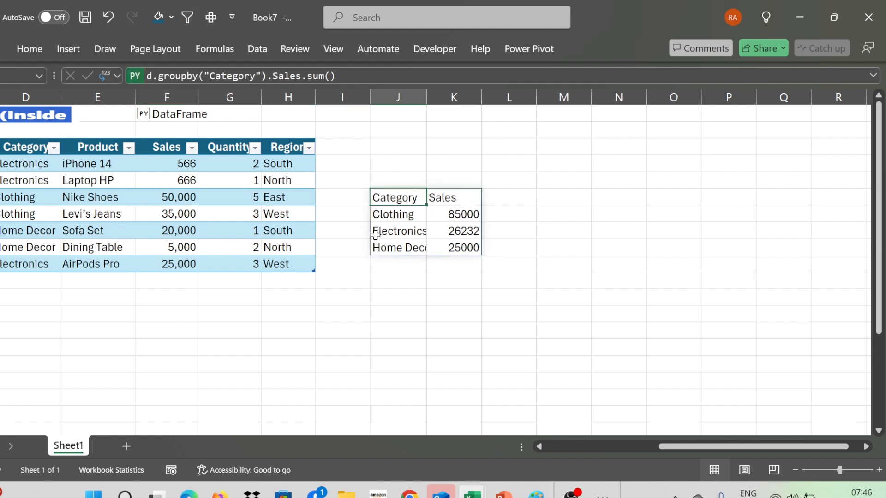
click(261, 76)
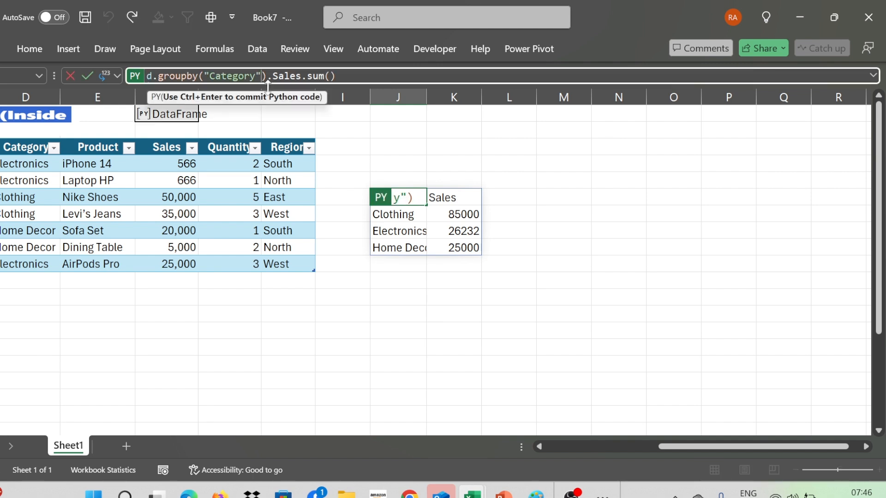
text(,)
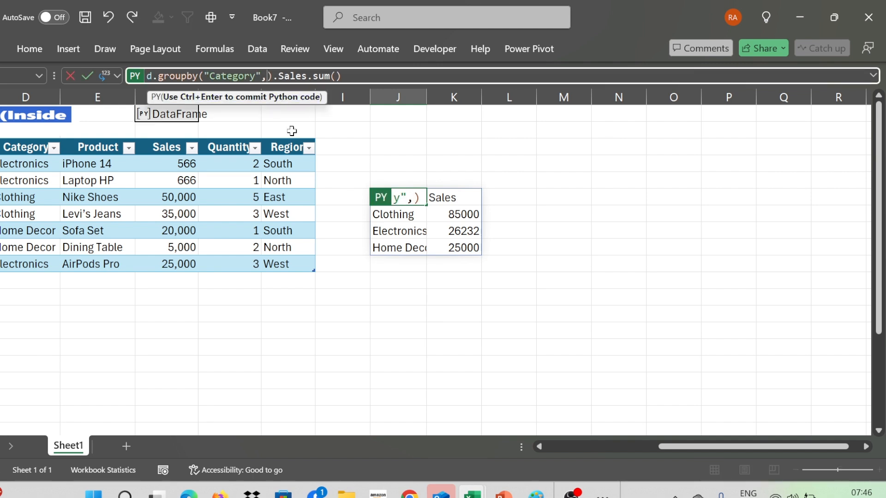
text(")
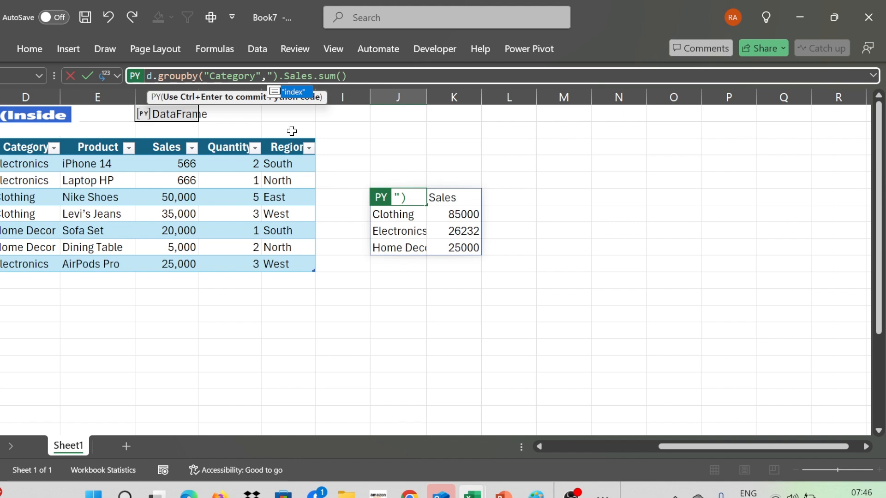
text(product")
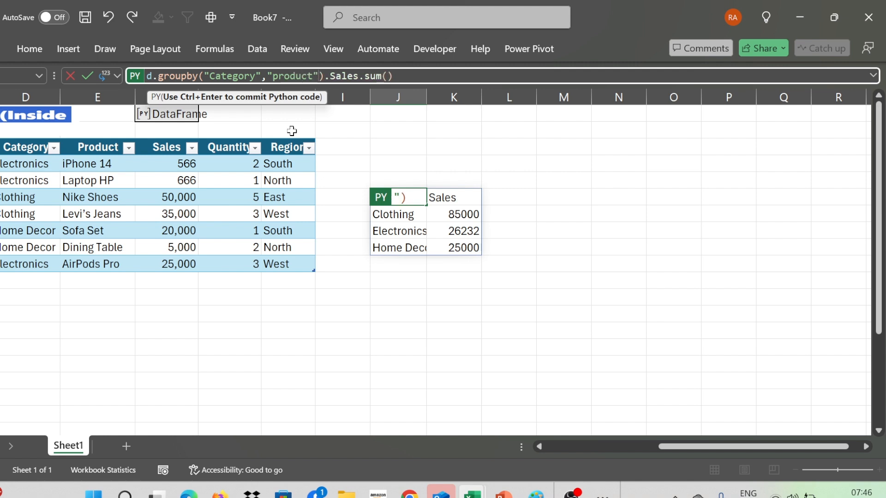
key(ctrl+Return)
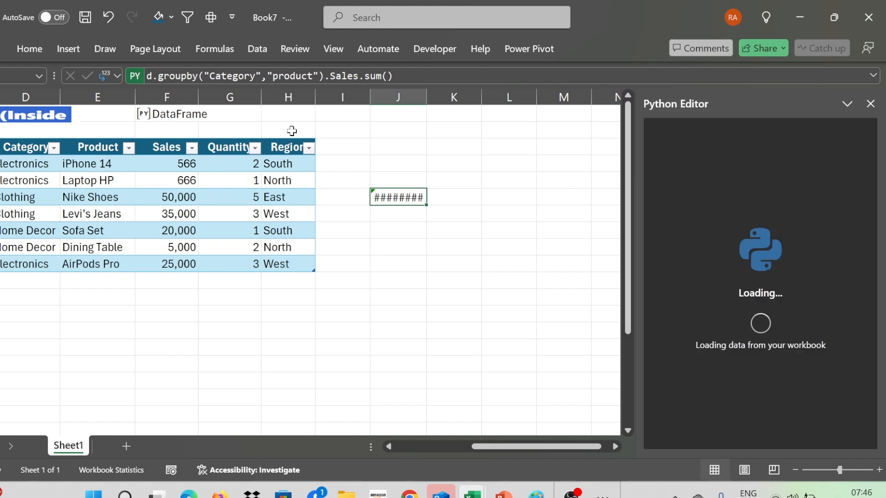
Try to correct the grouping by capitalising the second column name as "Product" in the J6 formula, and commit it
click(871, 104)
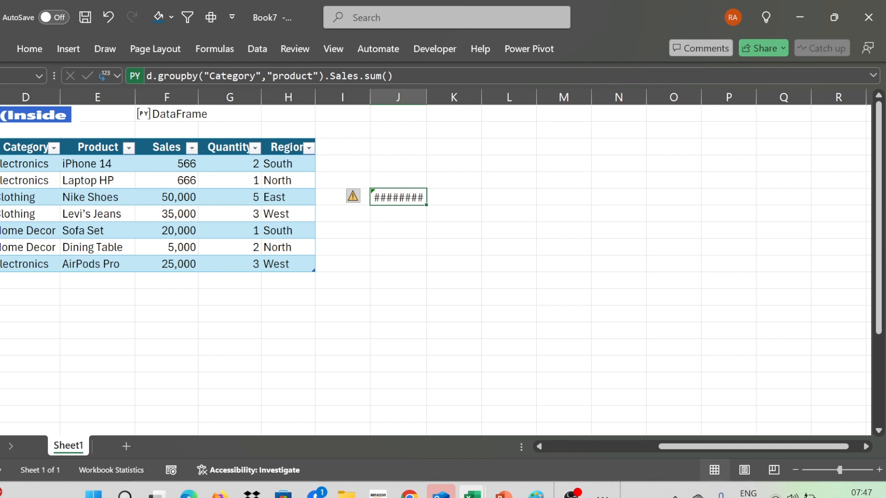
click(204, 76)
key(BackSpace)
text(P)
key(ctrl+Return)
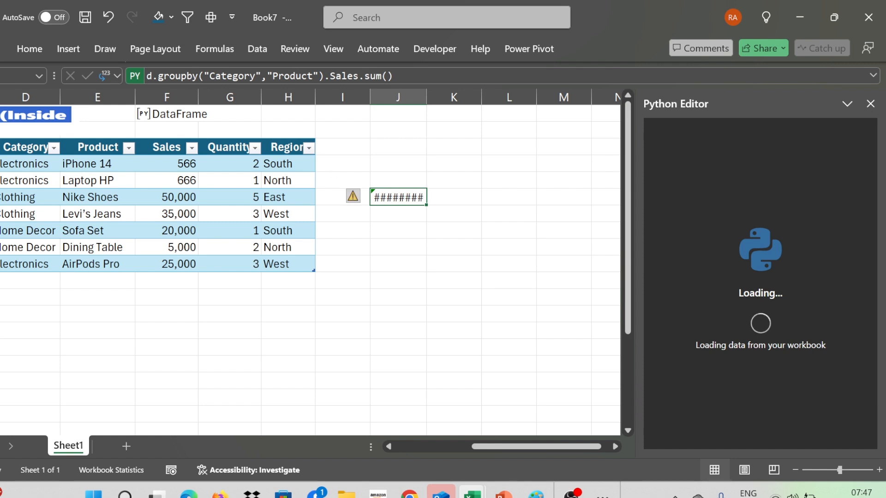
Wrap both grouping columns in a list so the formula reads d.groupby(["Category","Product"]).Sales.sum(), commit it and close the Python Editor
click(203, 76)
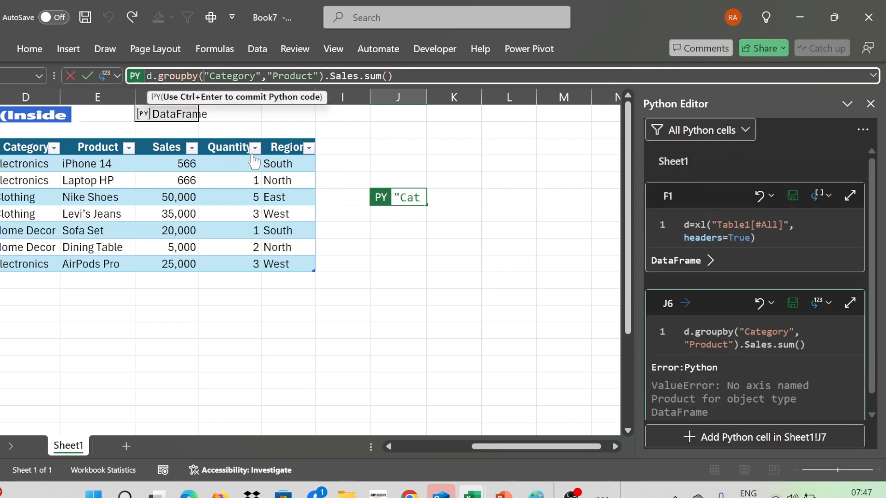
text([)
key(Right)
key(Right)
key(Right)
key(Right)
key(Right)
key(Right)
key(Right)
key(Right)
key(Right)
key(Right)
key(Right)
key(Right)
key(Right)
key(Right)
key(Right)
key(Right)
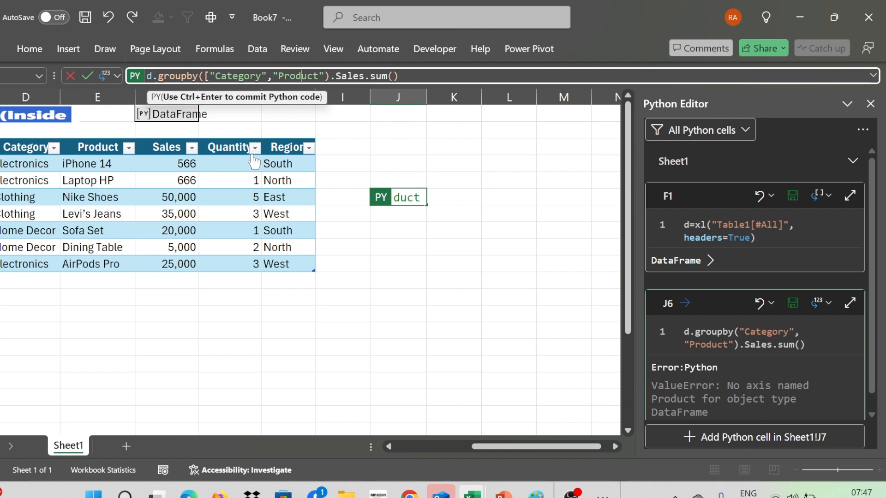
key(Left)
key(Delete)
text(]))
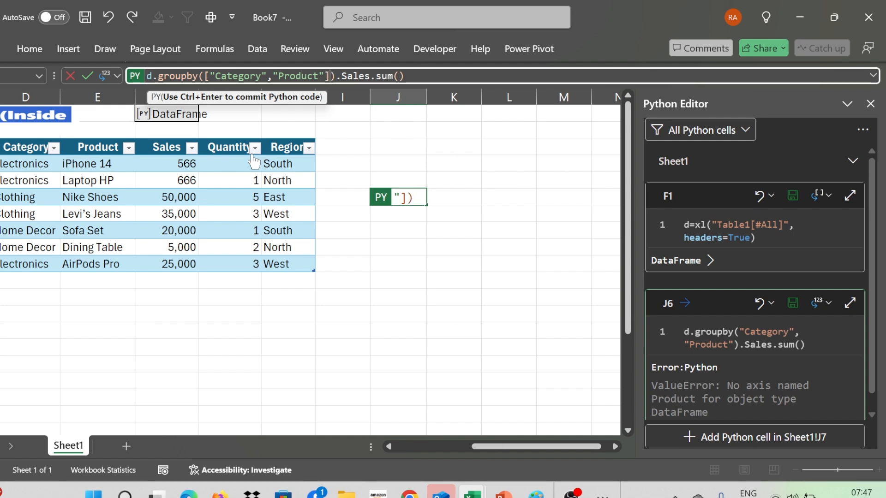
key(ctrl+Return)
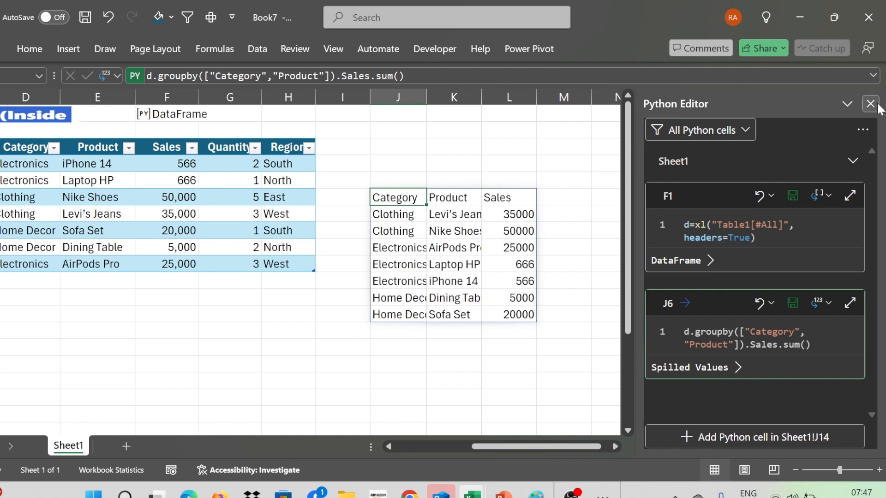
click(870, 103)
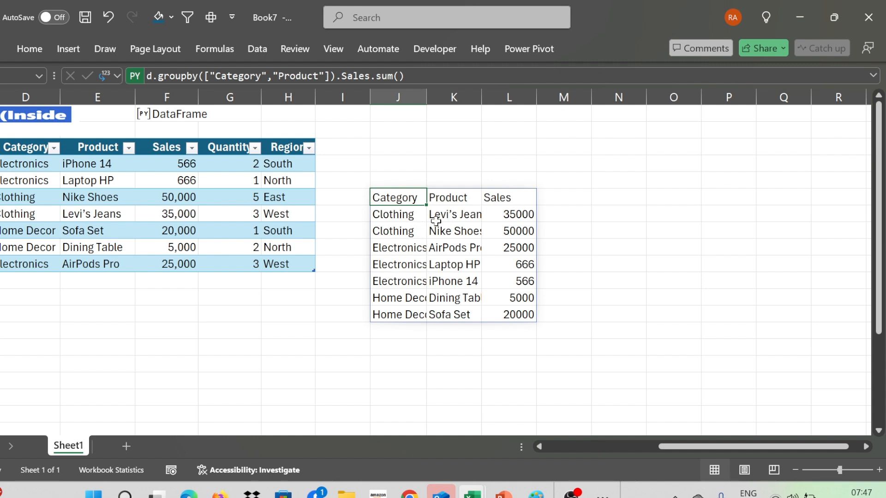
Auto-fit column K so the product names in the spilled result fit
click(454, 218)
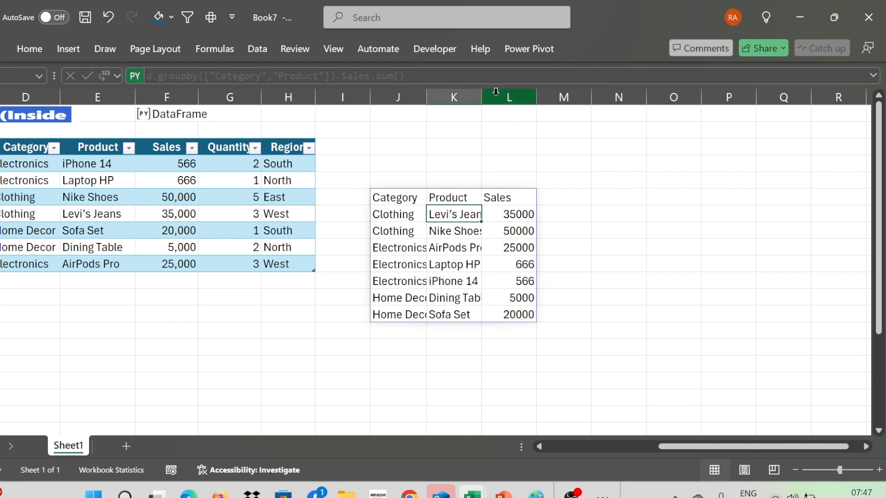
double_click(482, 97)
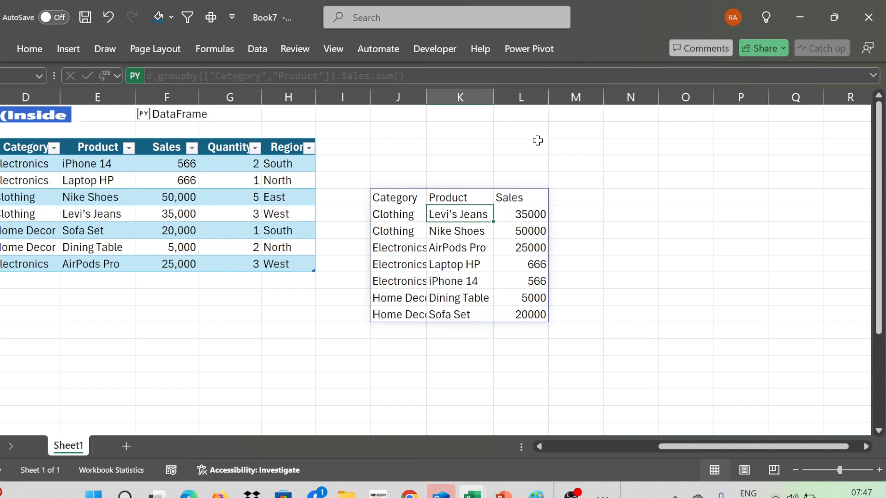
click(399, 217)
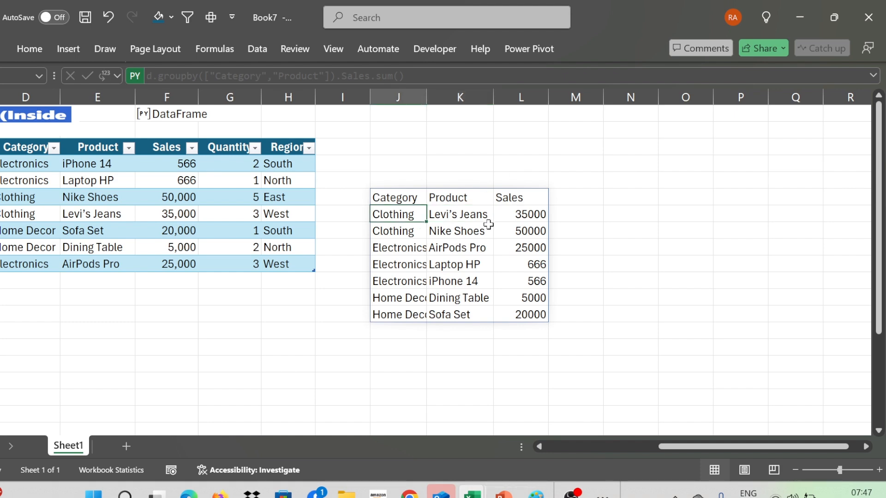
Edit the J6 formula back to grouping by category only, as d.groupby("Category").Sales.sum(), leaving it uncommitted
click(404, 196)
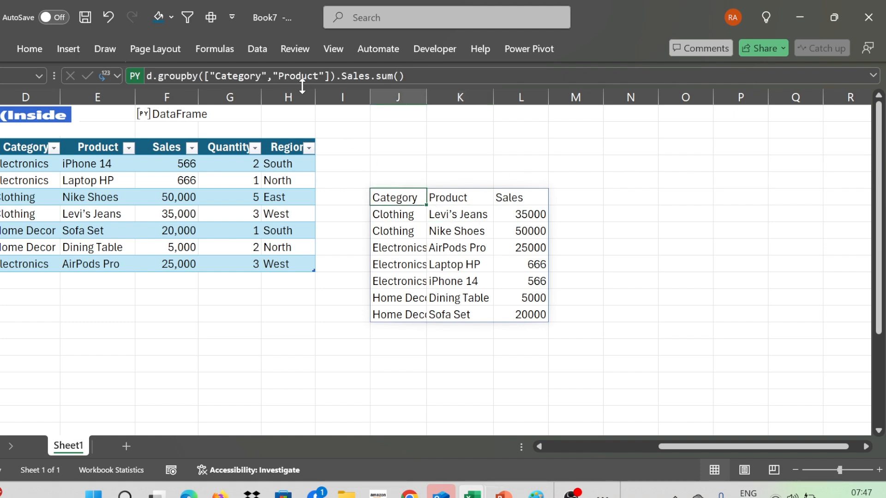
click(323, 77)
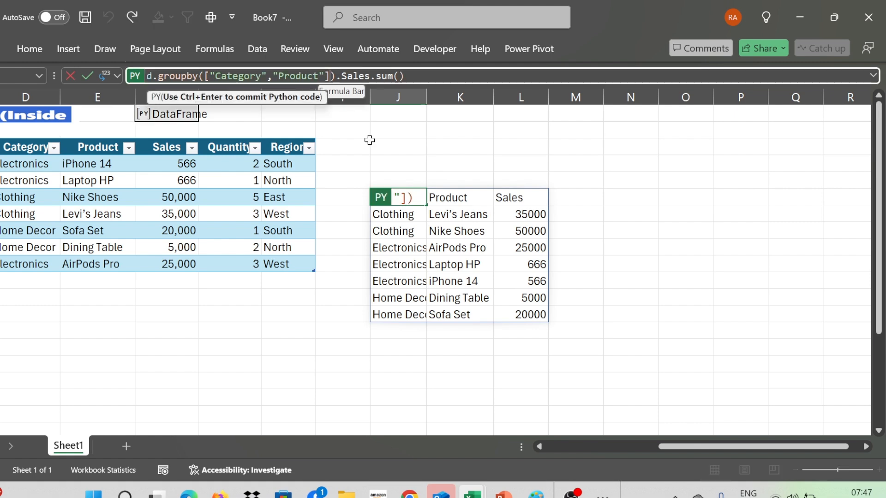
key(BackSpace)
key(BackSpace)
key(BackSpace)
key(BackSpace)
key(BackSpace)
key(BackSpace)
key(BackSpace)
key(BackSpace)
key(BackSpace)
key(BackSpace)
key(BackSpace)
key(BackSpace)
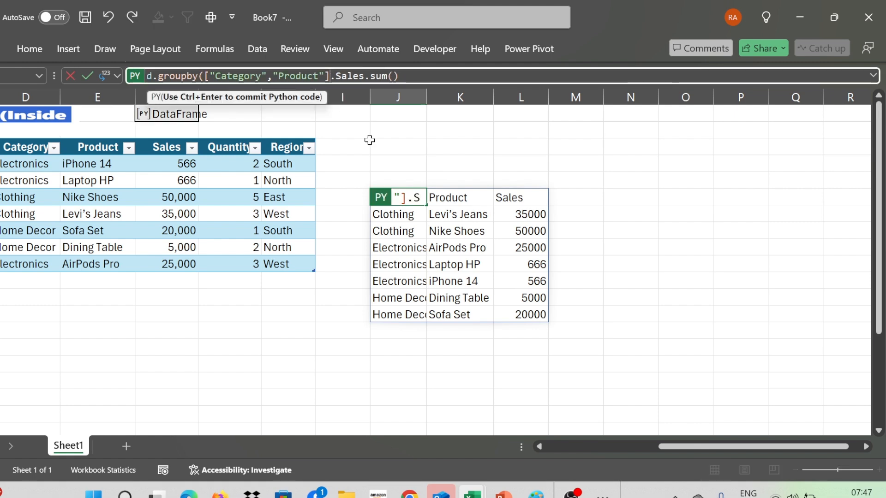
text())
click(210, 77)
key(BackSpace)
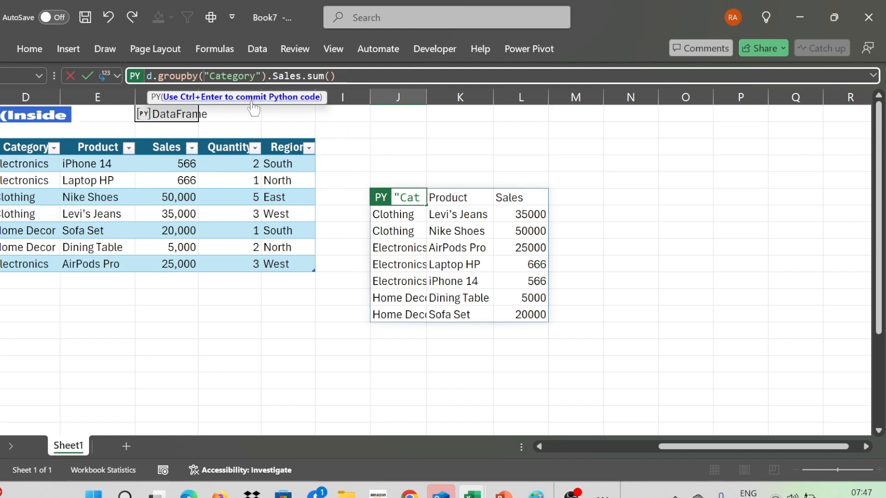
Replace the Sales.sum() part of the formula with the start of an aggregation dictionary, .agg({"Product":
click(267, 77)
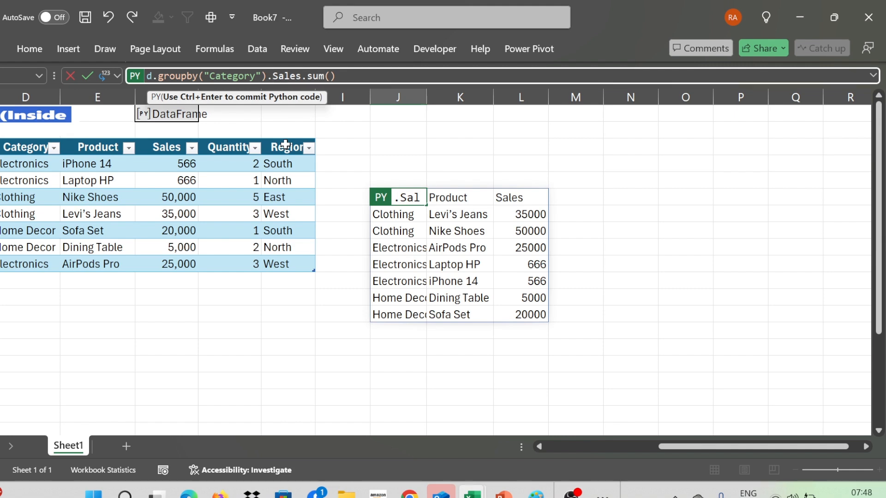
text(agg)
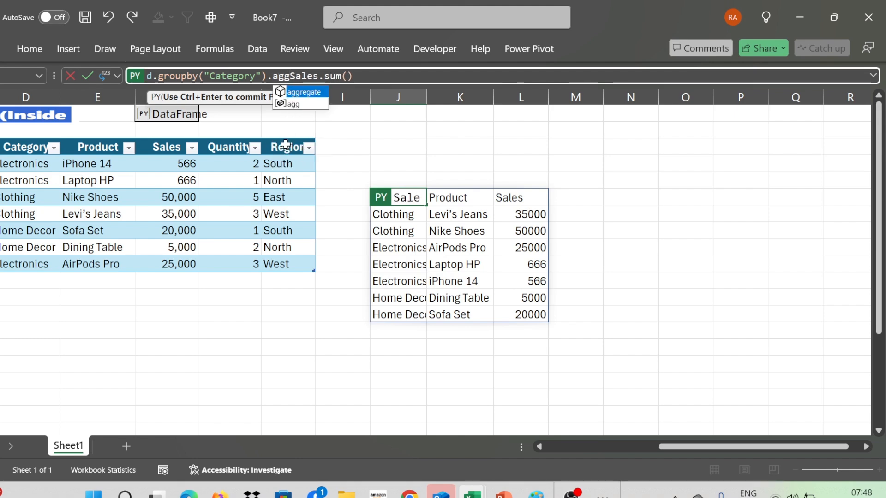
key(Delete)
text((S)
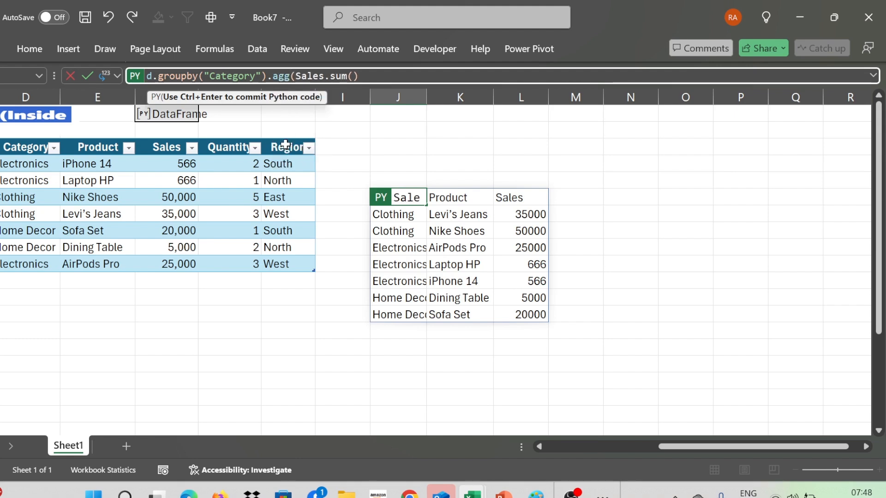
text({)
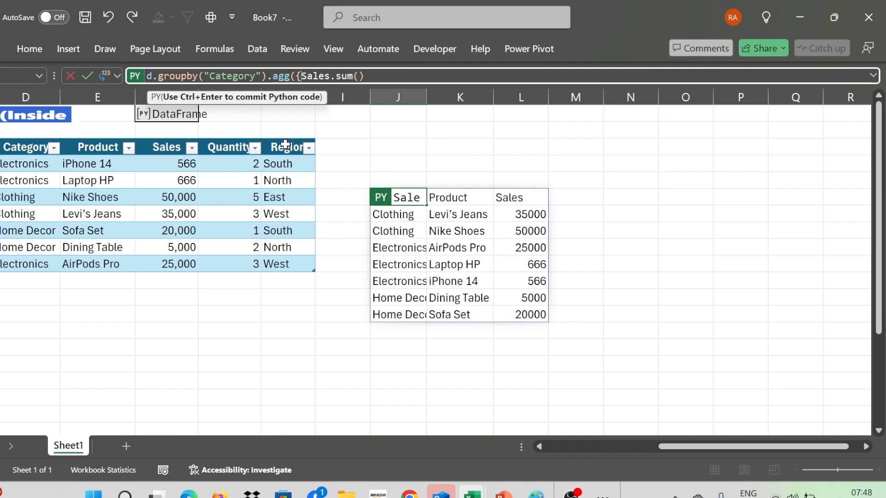
text("Pro)
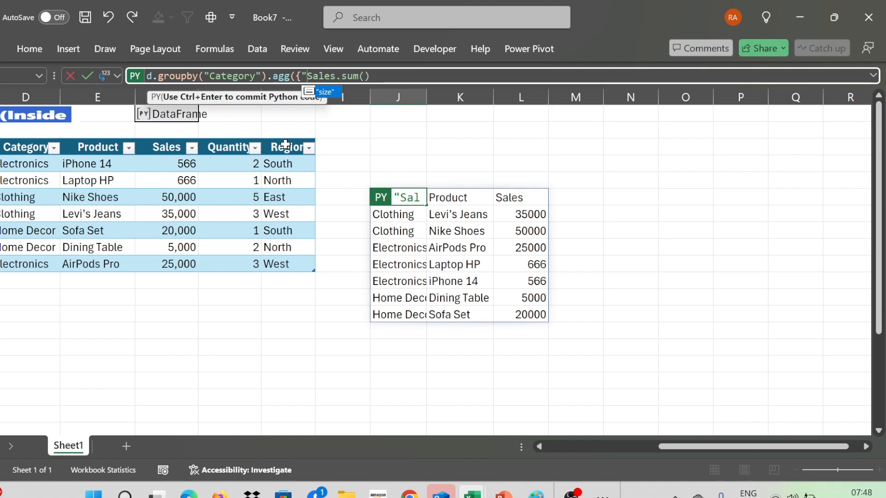
text(duct)
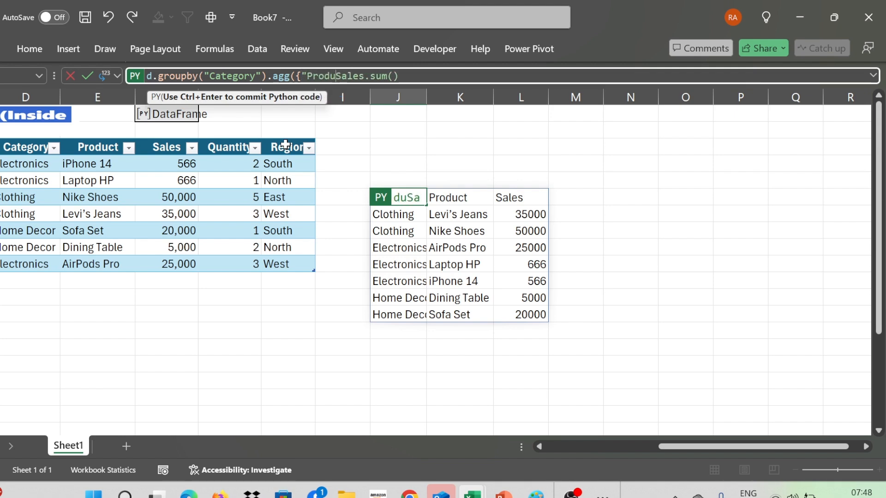
text(")
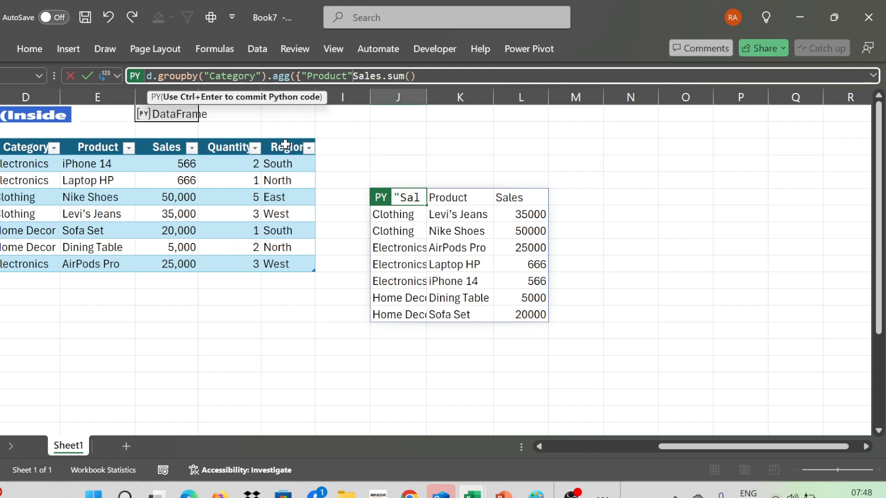
text(:)
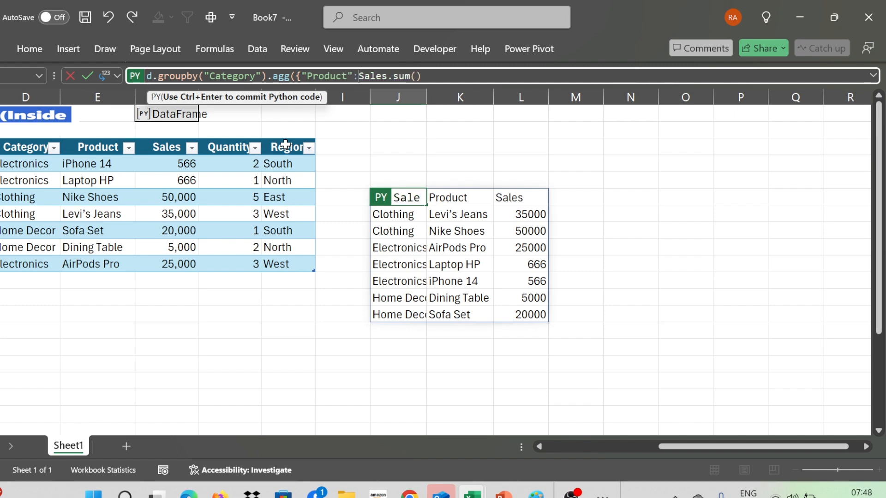
key(Delete)
key(Delete)
key(Delete)
key(Delete)
key(Delete)
key(Delete)
key(Delete)
key(Delete)
key(Delete)
key(Delete)
key(Delete)
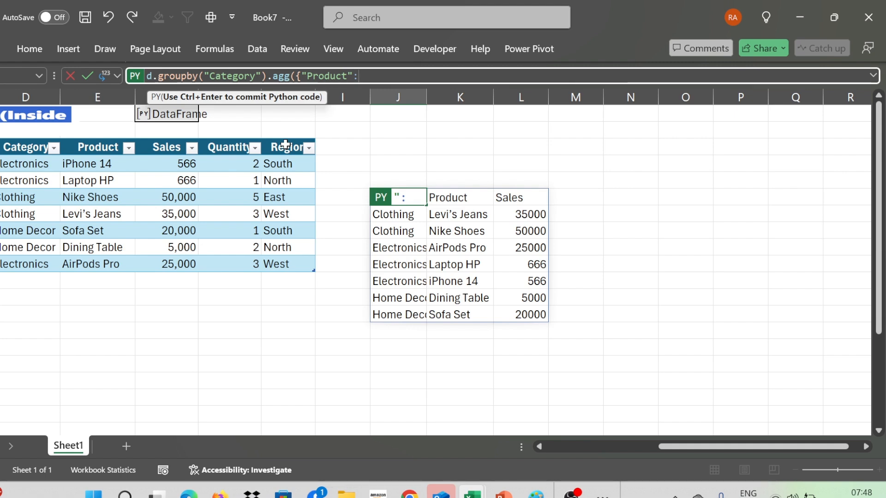
Give the Product key the joining function lambda x:", "join(x), ending with a comma
text(la)
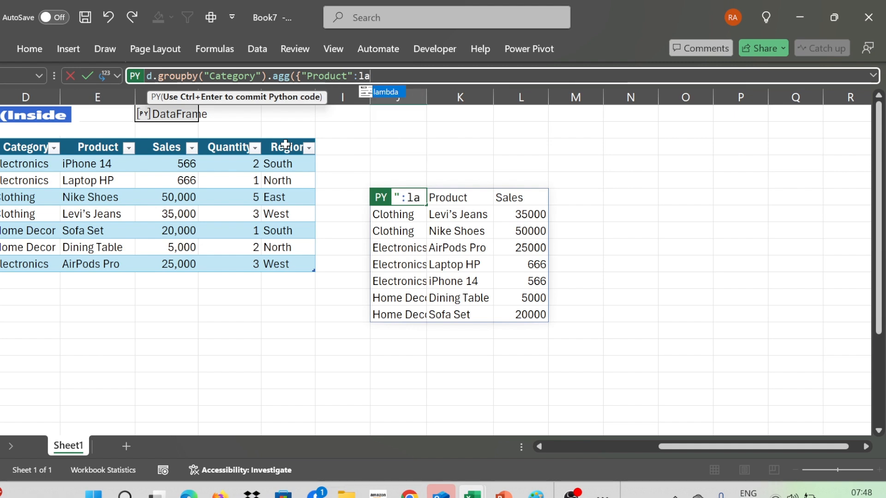
click(382, 94)
text(mbda)
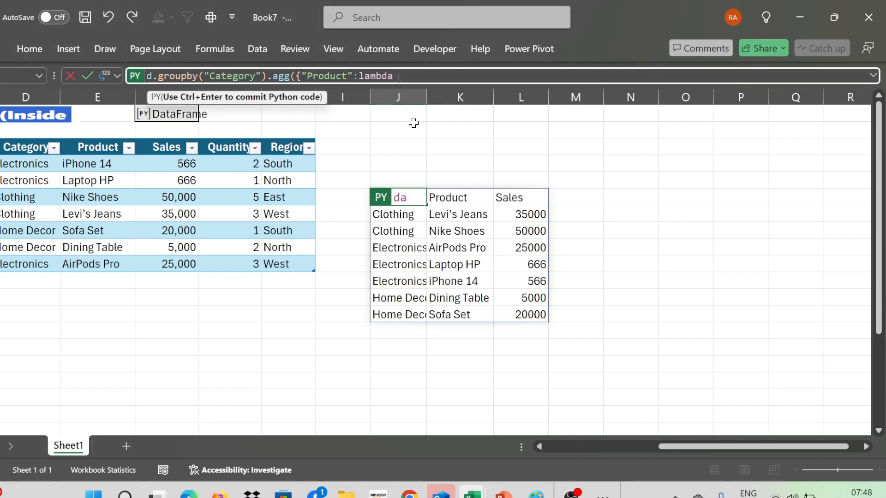
text( x:)
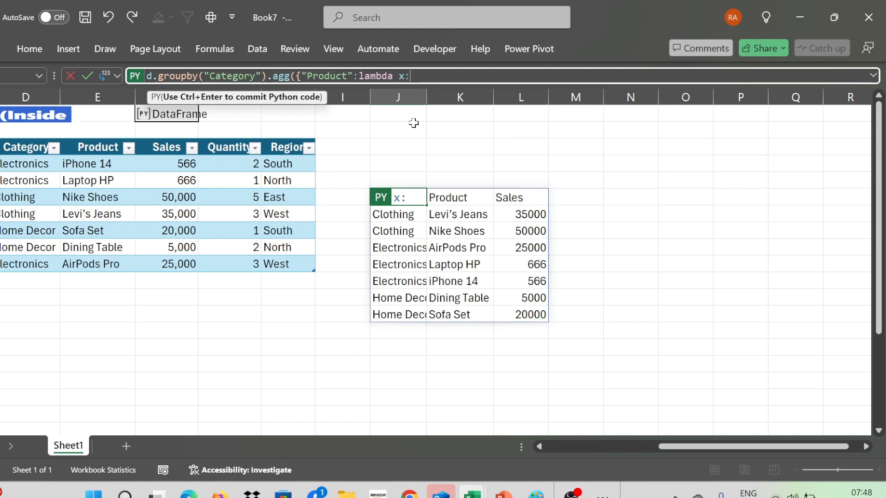
text(")
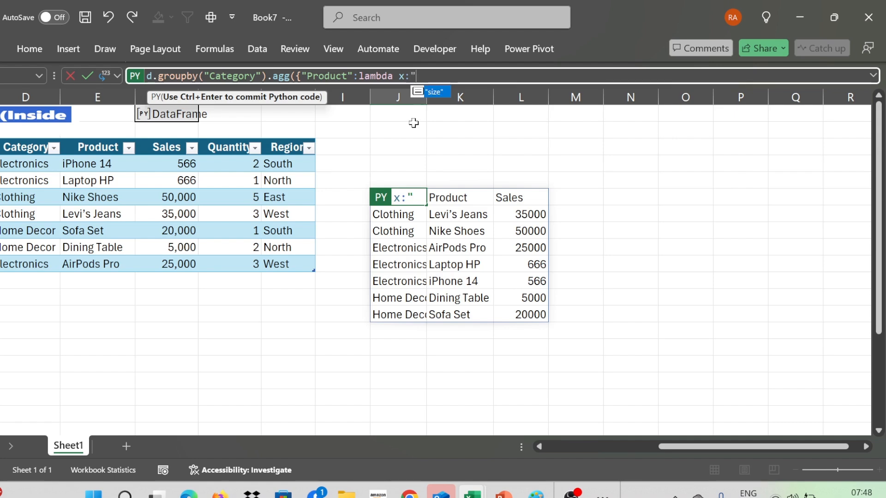
text(, )
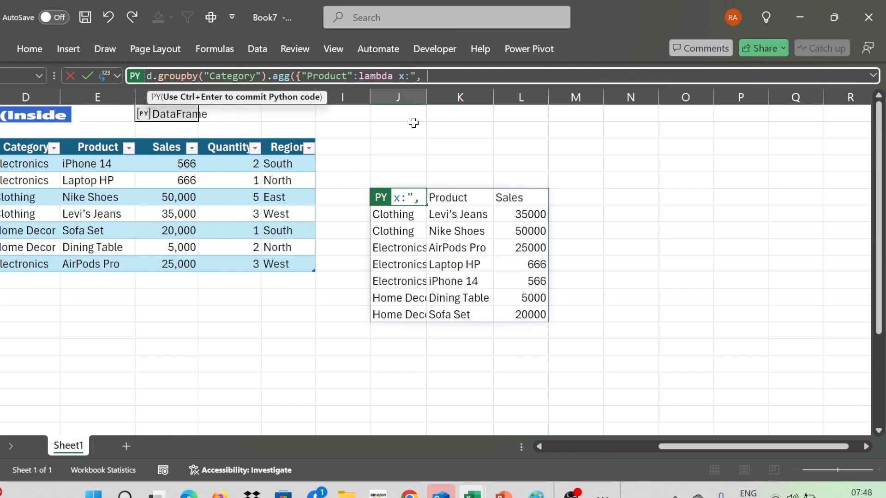
text("joi)
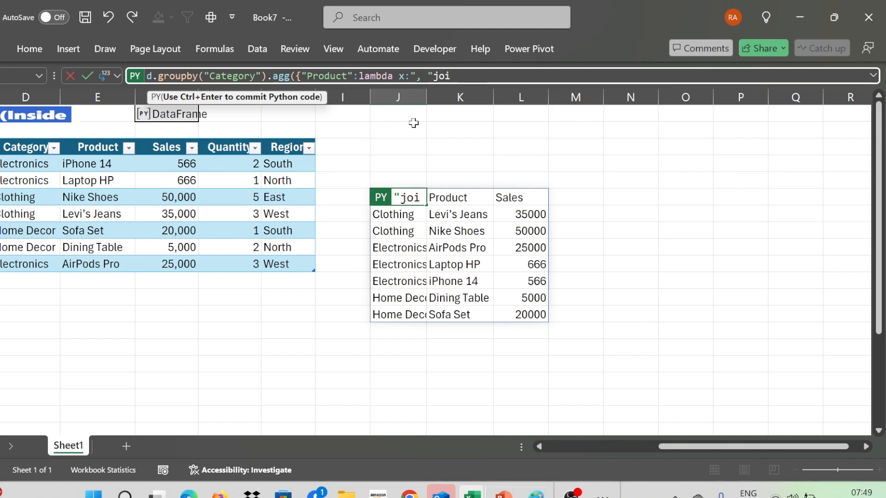
text(n)
text((x))
text(,)
Complete the aggregation with "Sales":"sum"}), try committing the formula, and close the Python Editor
text(Sa)
text(l)
key(BackSpace)
key(BackSpace)
key(BackSpace)
key(BackSpace)
text("Sa)
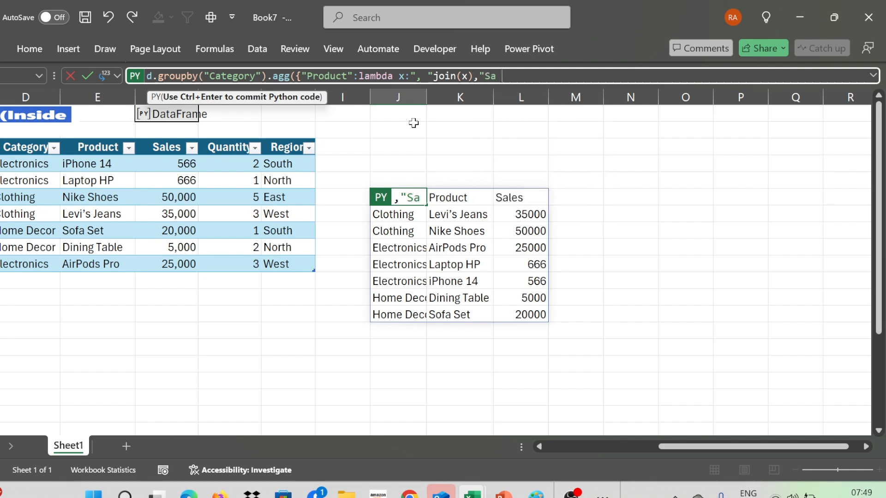
text(les")
text(:)
text("S)
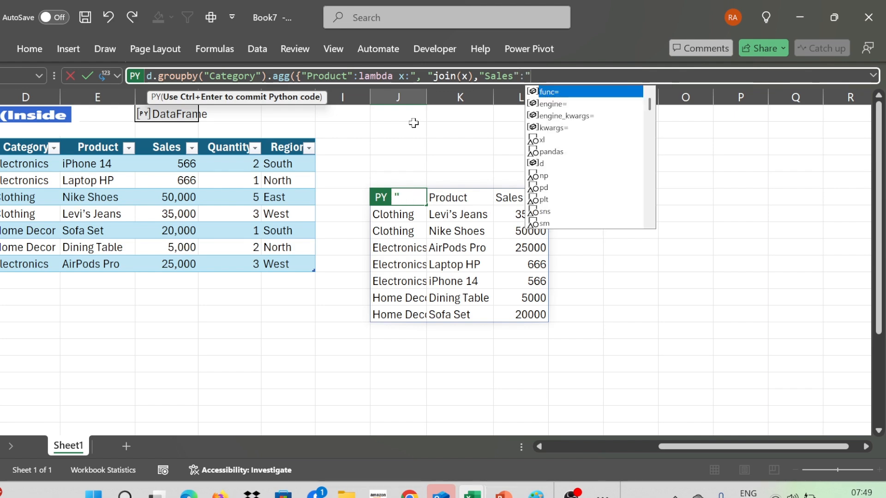
text(u)
key(BackSpace)
key(BackSpace)
text(sum")
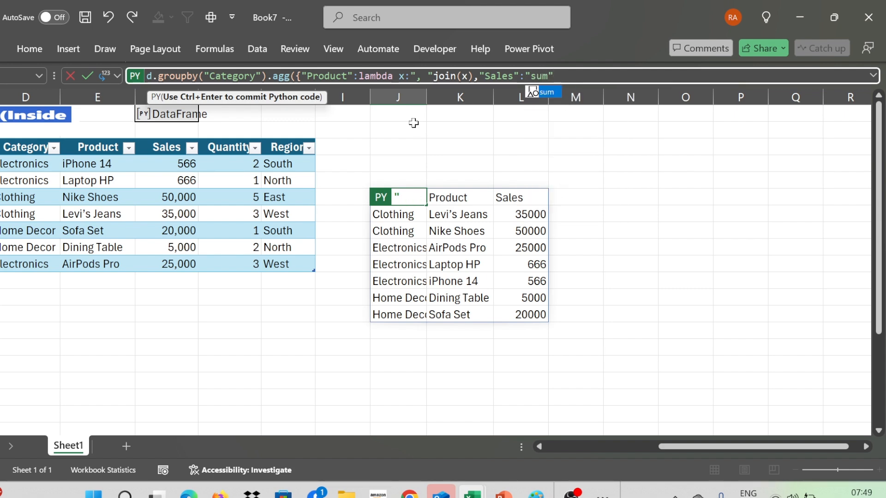
text(})
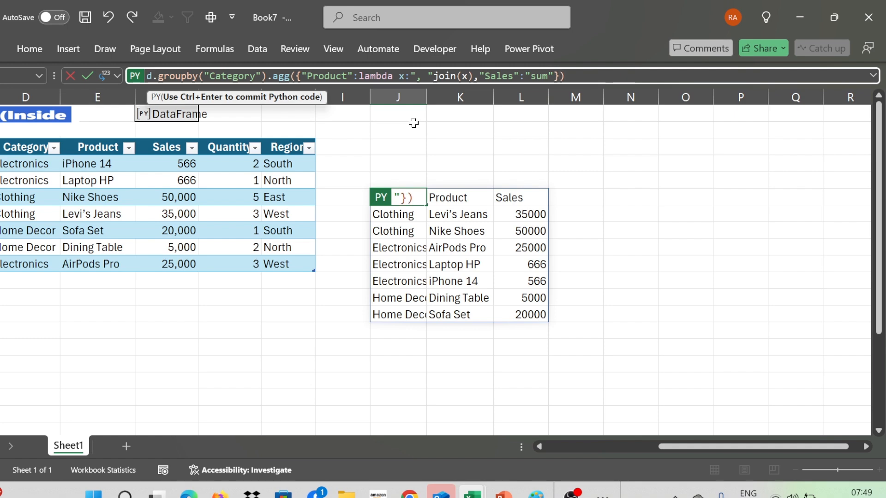
key(ctrl+Return)
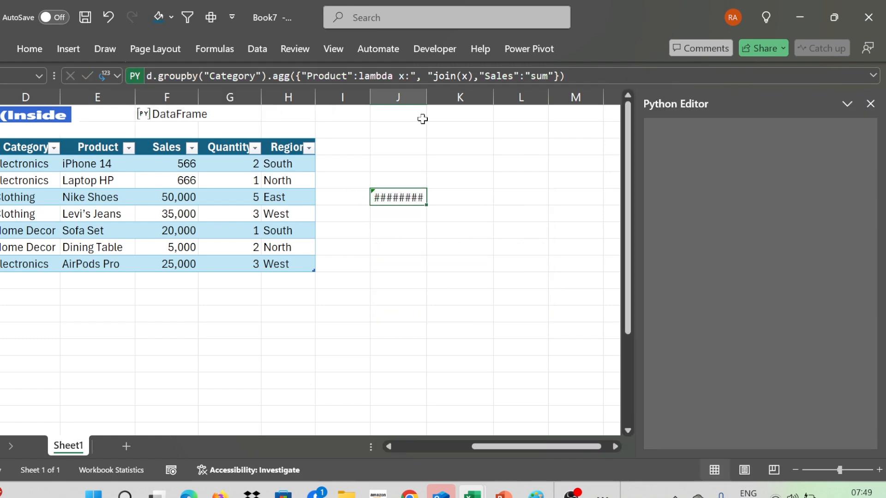
click(871, 103)
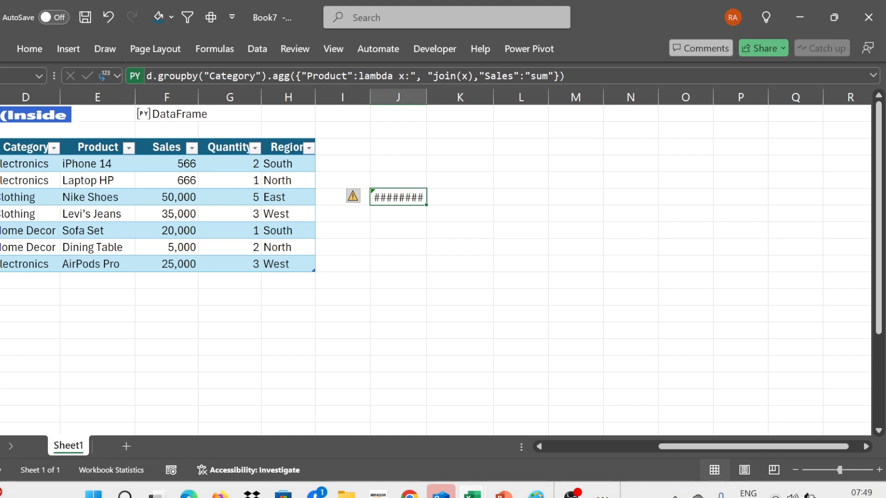
Try joint(x) as the joining function in the J6 formula, commit it, and close the Python Editor
click(451, 76)
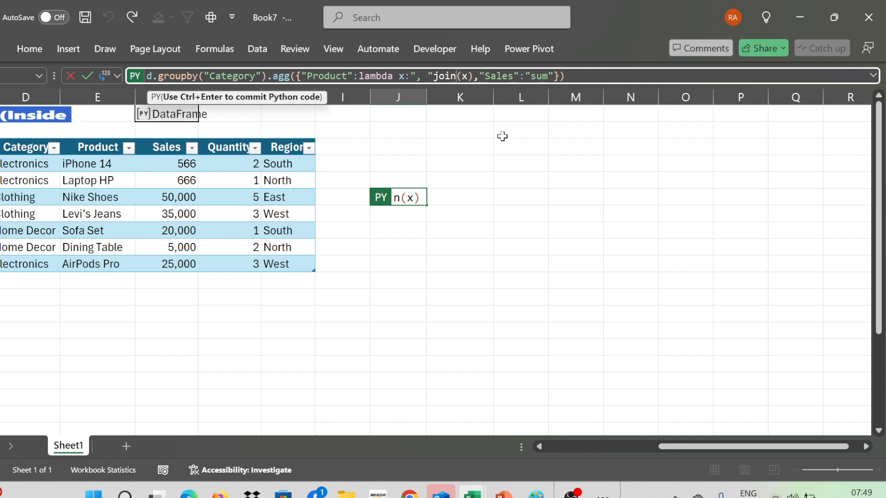
text(t)
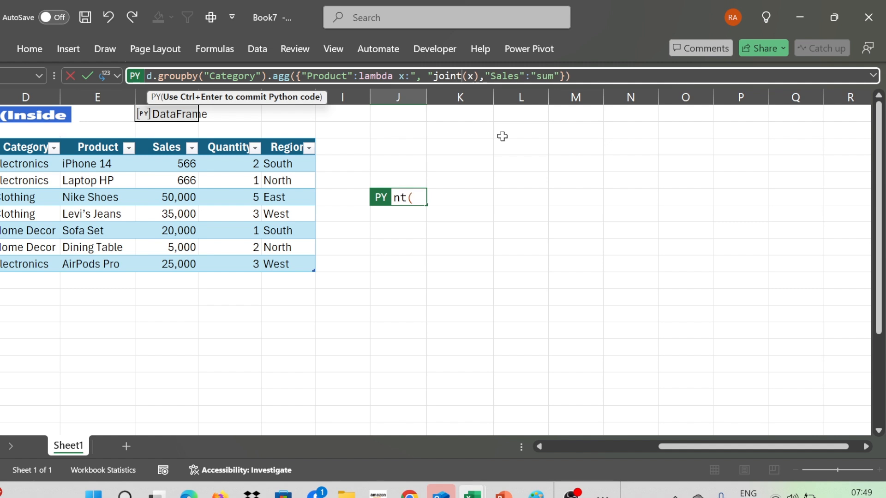
key(ctrl+Return)
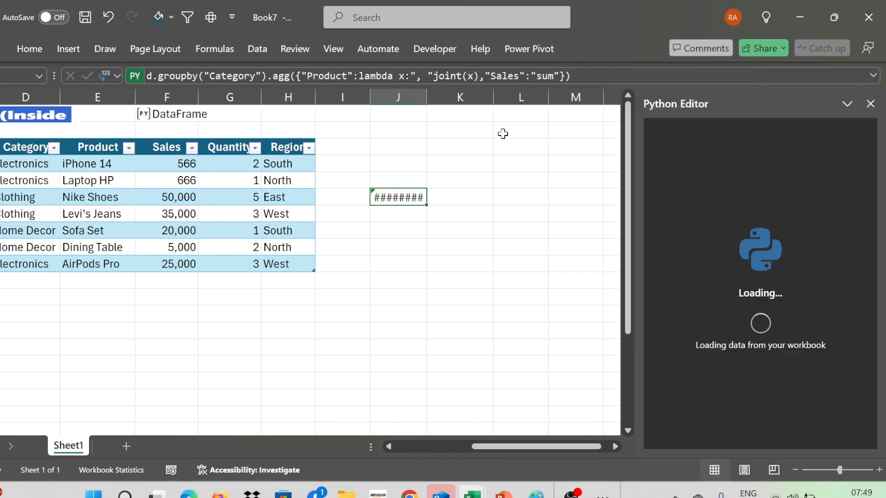
click(870, 103)
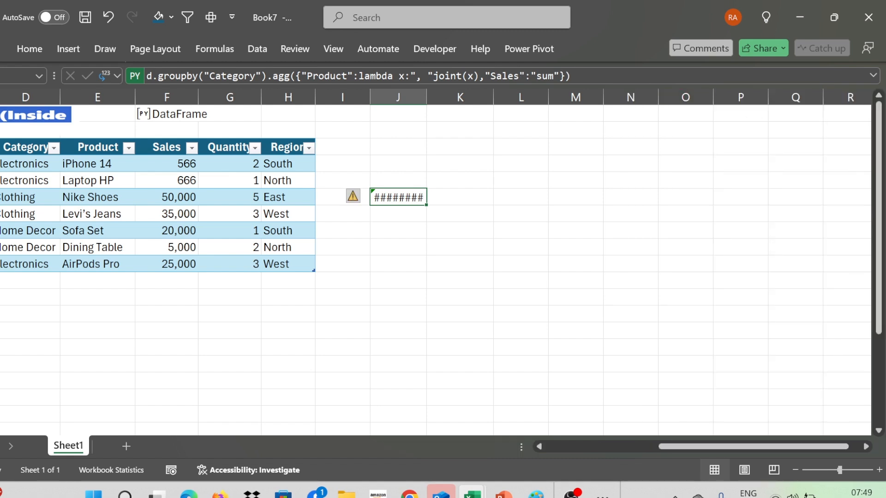
Correct the joining function in the J6 formula to ", ".join(x), commit it, and autofit column K
click(485, 87)
click(442, 87)
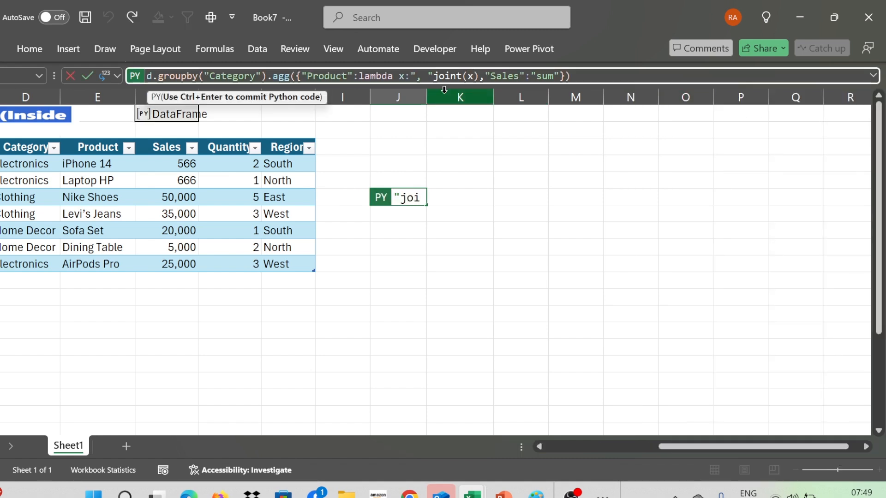
click(461, 81)
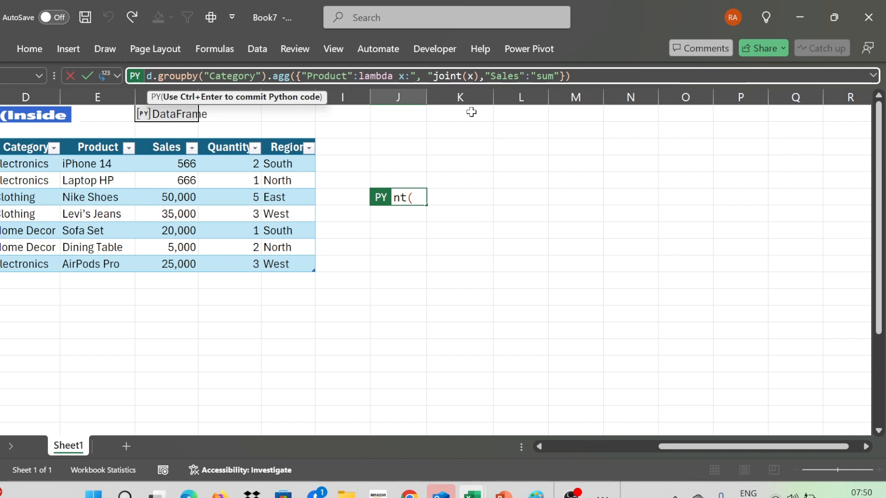
key(BackSpace)
key(Left)
key(Left)
key(Left)
key(Left)
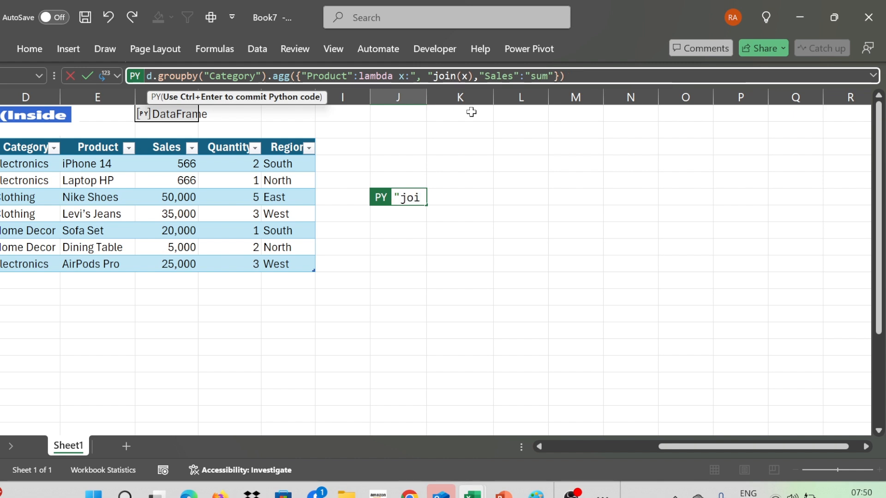
text(.)
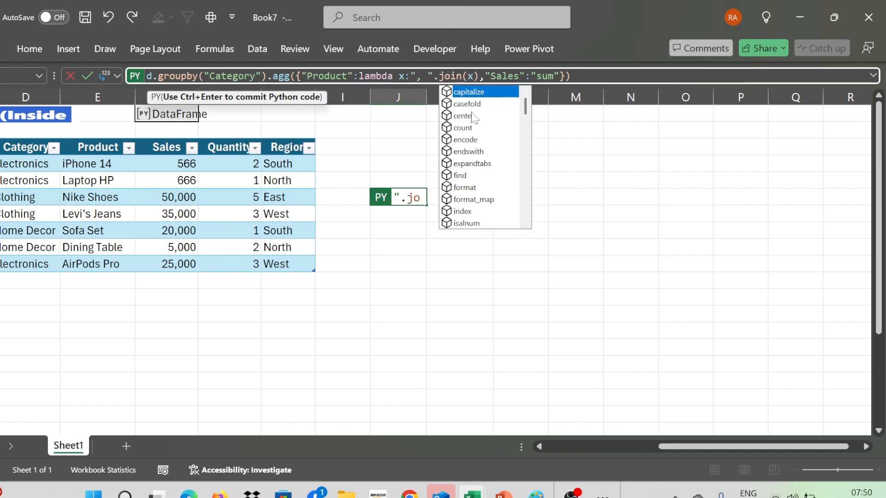
key(ctrl+Return)
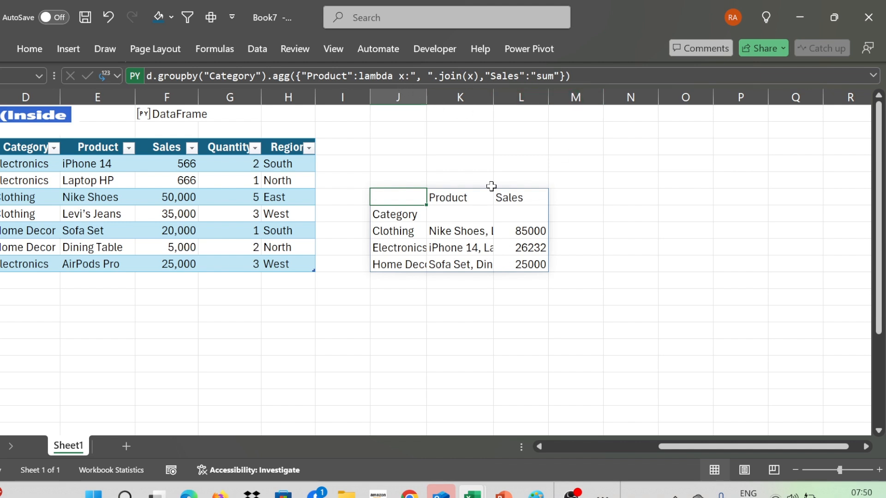
double_click(492, 97)
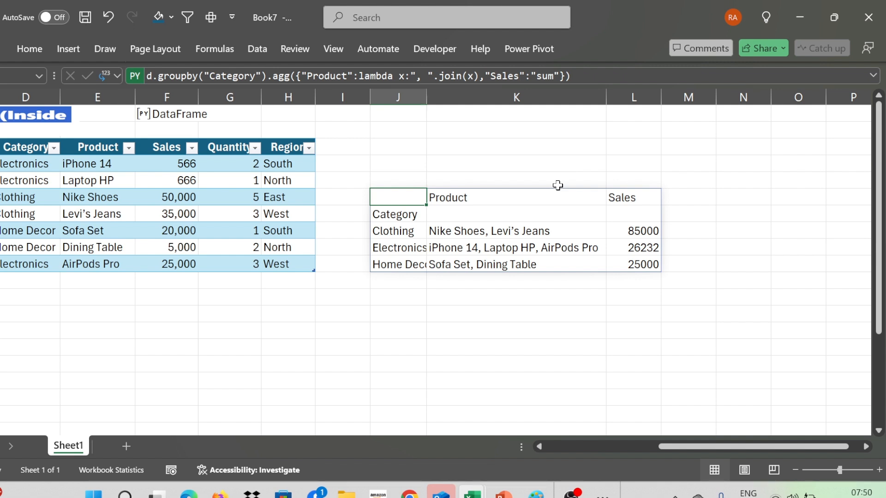
Append .reset_index() to the end of the J6 Python formula and commit it
key(F2)
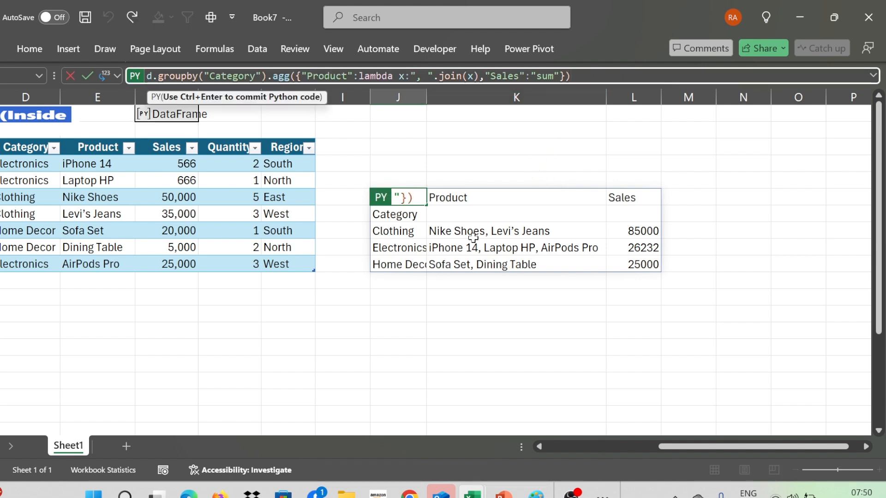
key(ctrl+Return)
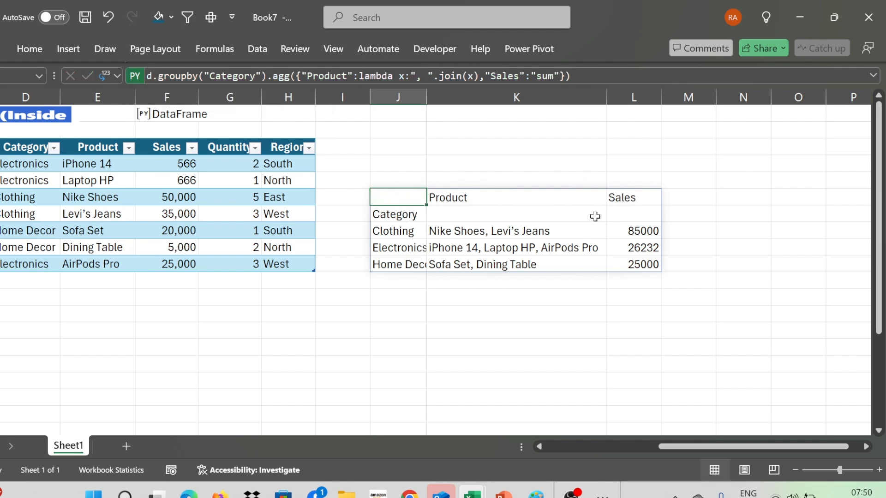
key(F2)
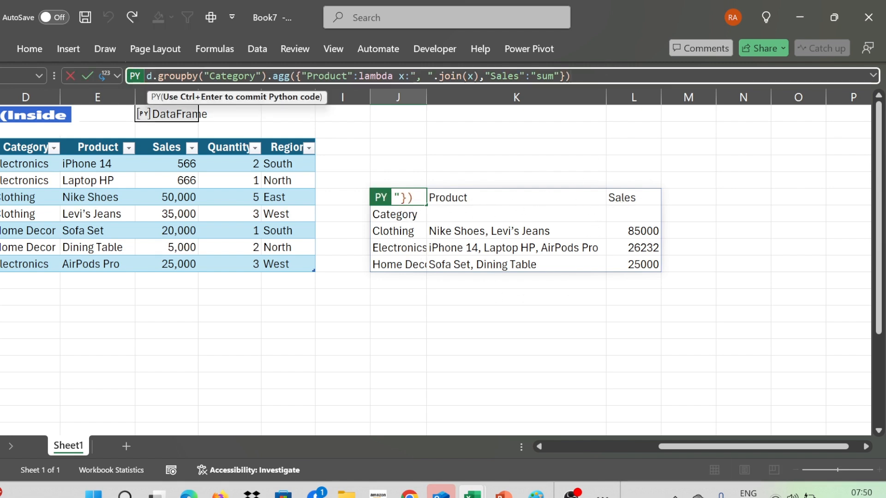
text(.re)
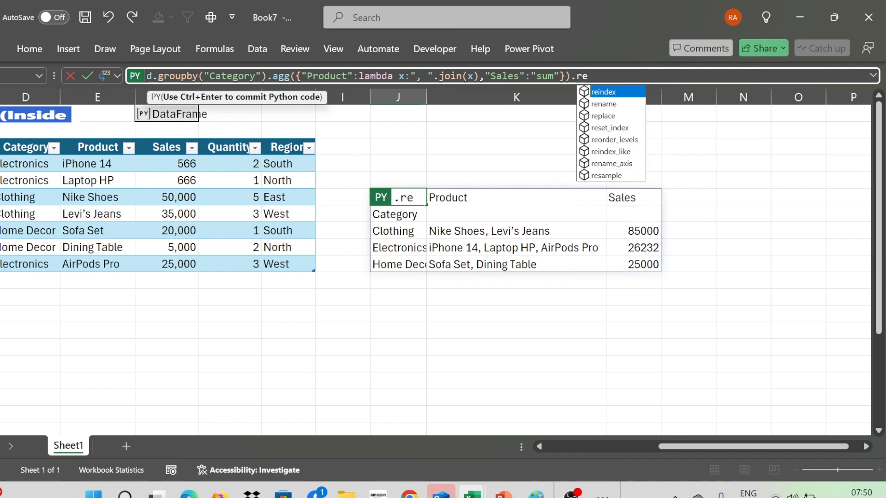
text(s)
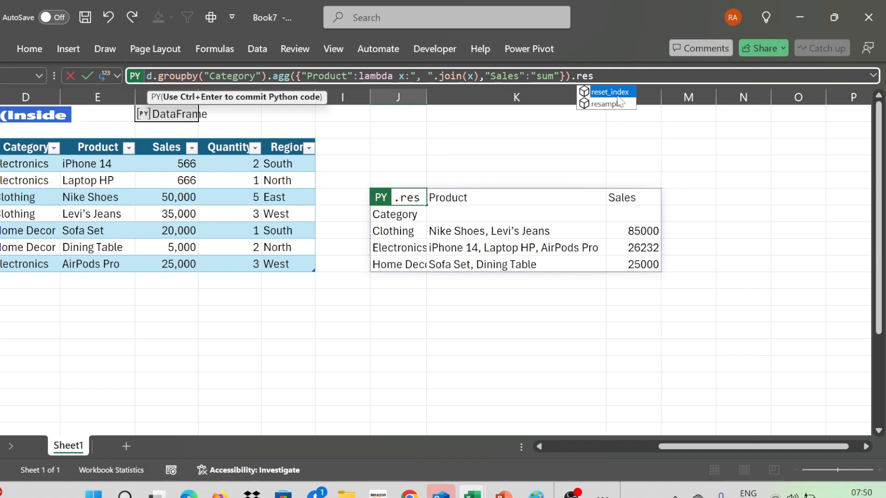
double_click(613, 90)
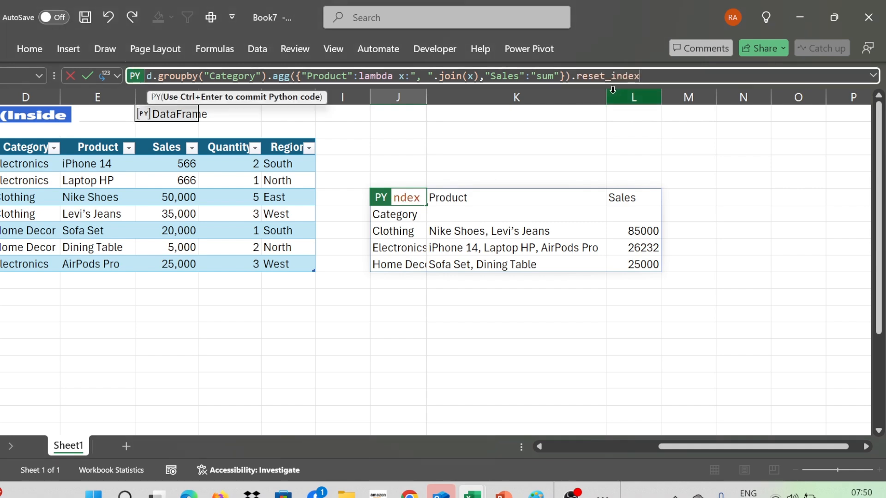
text(())
key(ctrl+Return)
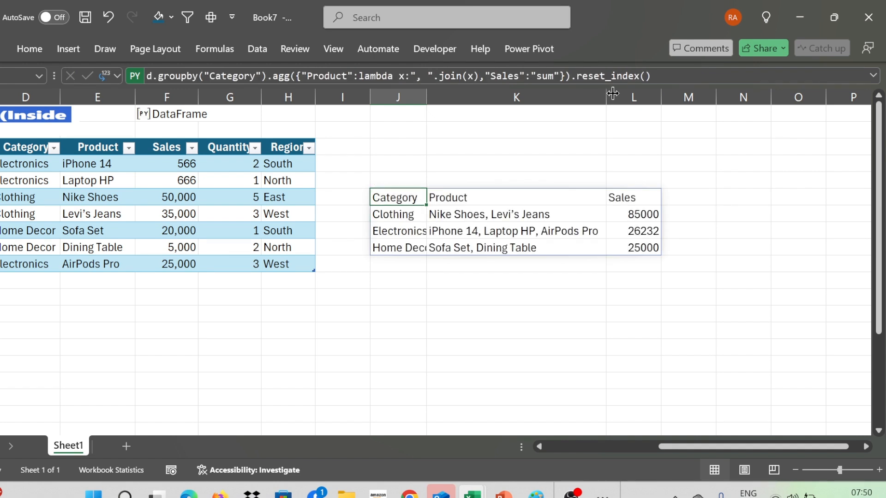
Format the summary's header cells J6:L6 with a dark blue fill and bold white text
key(shift+Right)
key(shift+Right)
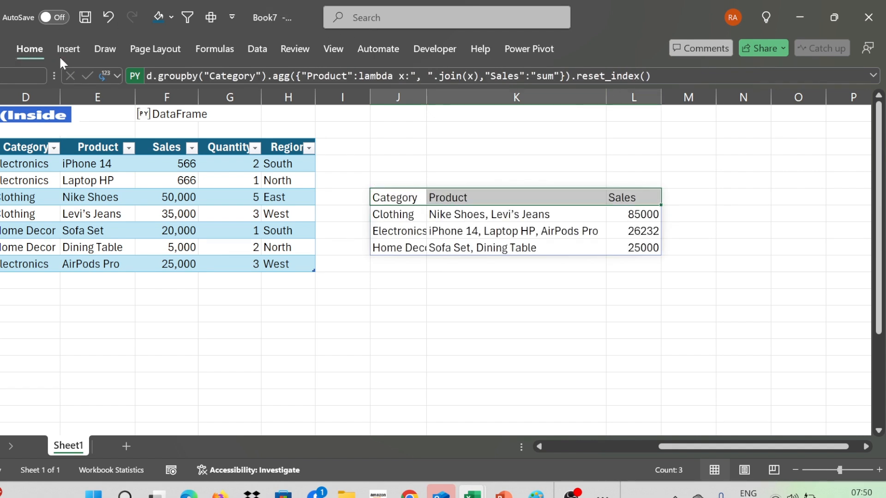
click(33, 50)
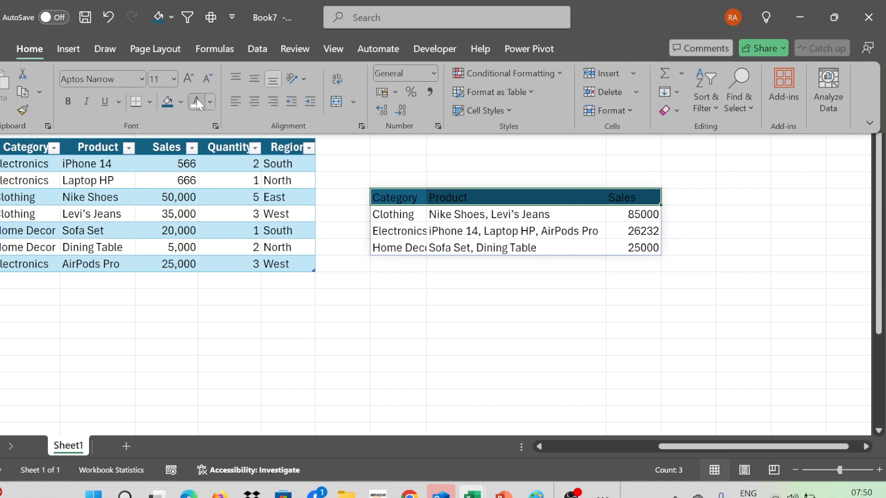
click(351, 300)
key(ctrl+b)
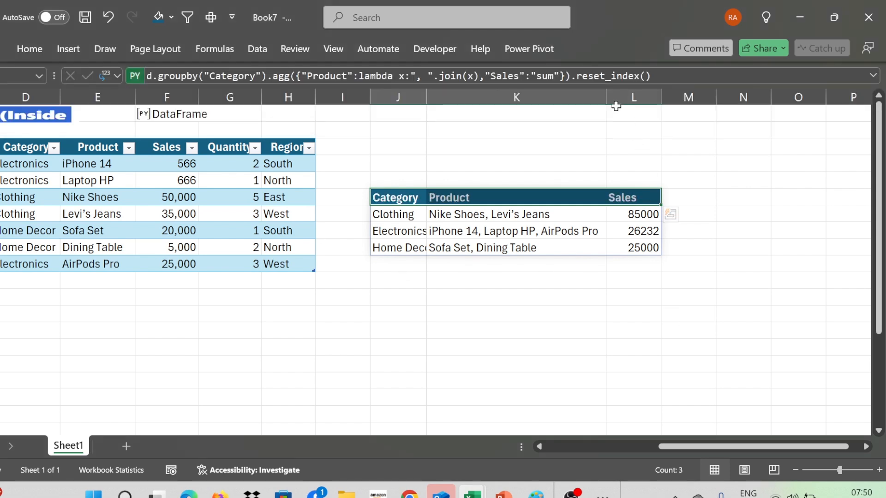
Autofit the width of the summary's Category column
click(496, 312)
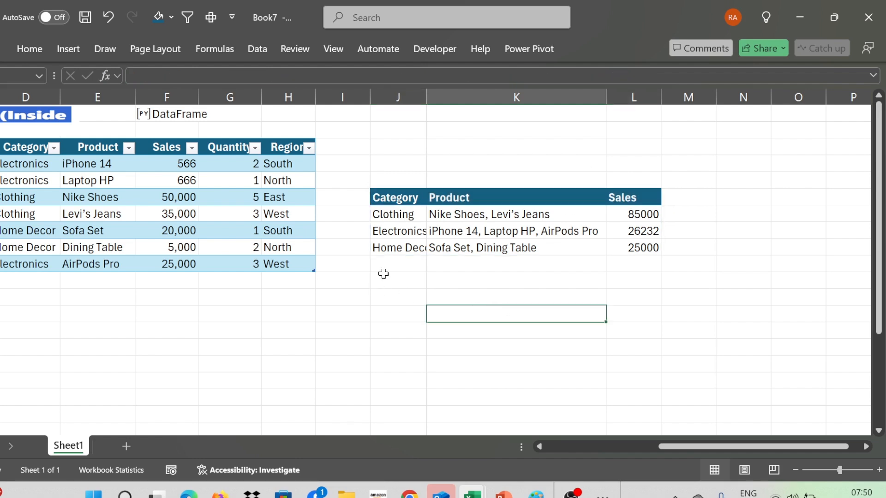
double_click(428, 101)
click(371, 281)
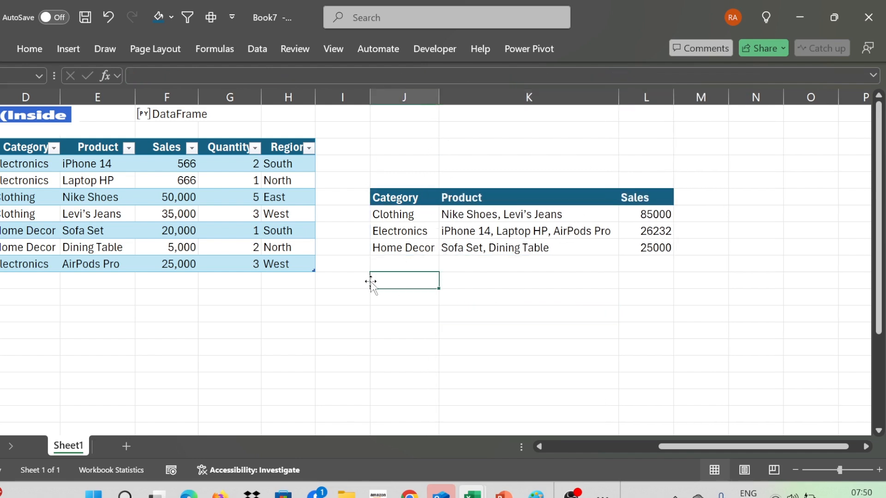
Set the Sales value of Levi's Jeans in the source table to 5654
click(204, 215)
key(Left)
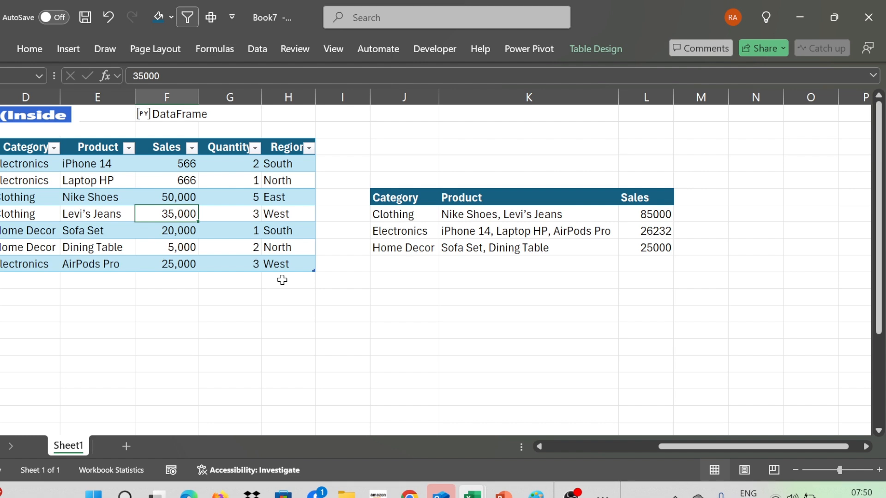
text(5654)
key(Return)
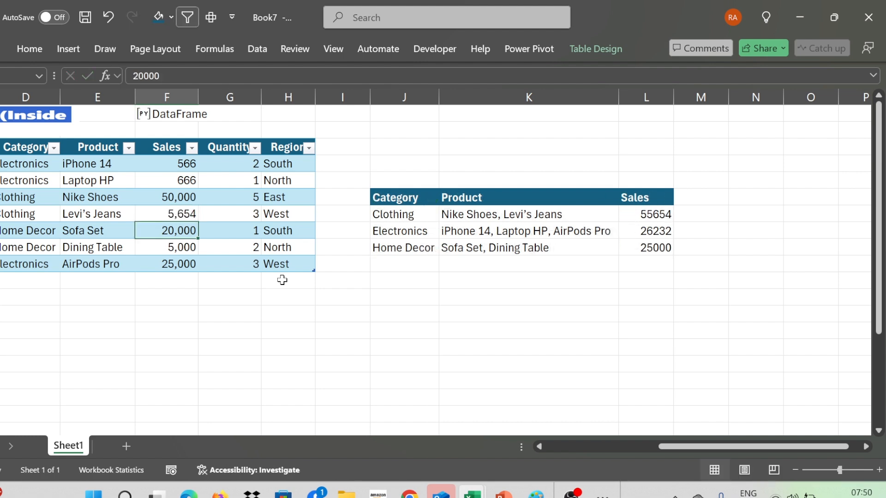
Add a row below the source table's last entry with the category Vehicles, and close the Python Editor
key(Down)
key(Down)
key(Down)
key(Down)
key(Left)
key(Left)
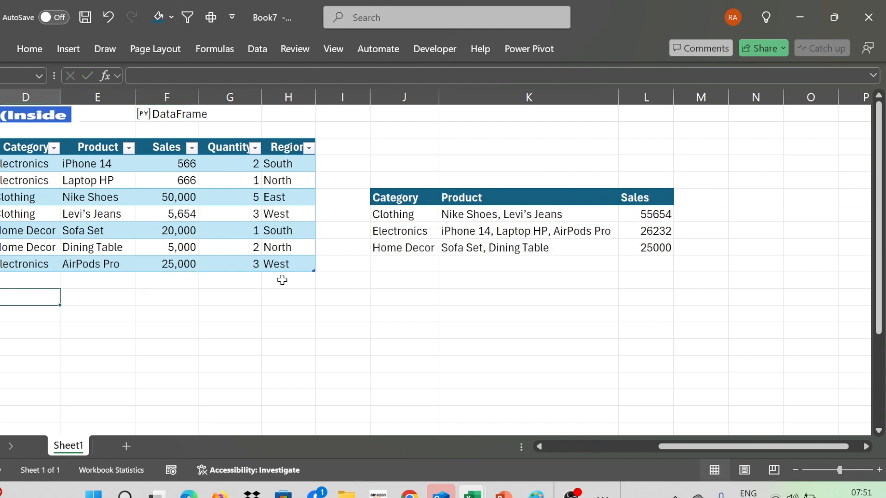
key(Left)
click(282, 280)
key(Right)
key(Right)
key(Left)
key(Left)
key(Left)
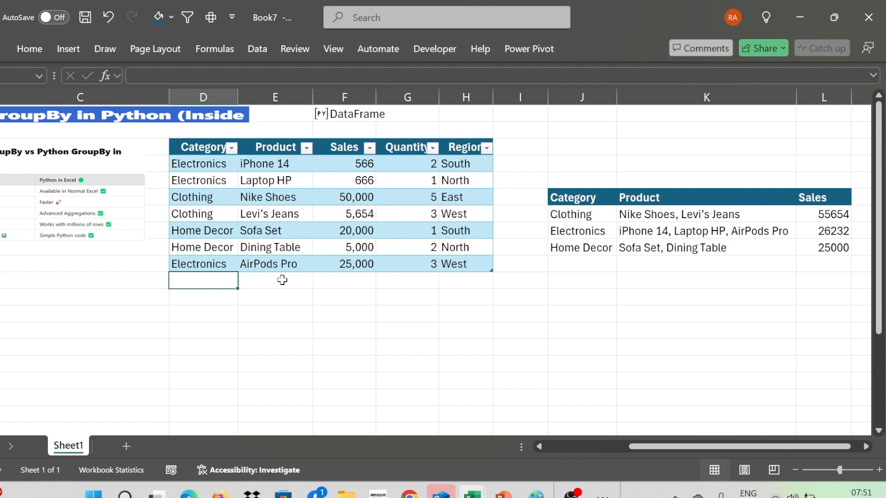
text(B)
key(BackSpace)
text(Vehicles)
click(282, 281)
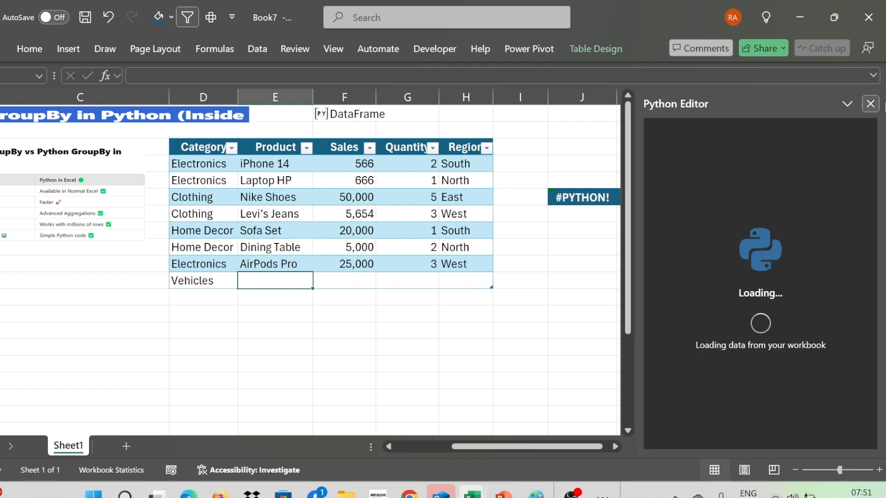
click(871, 103)
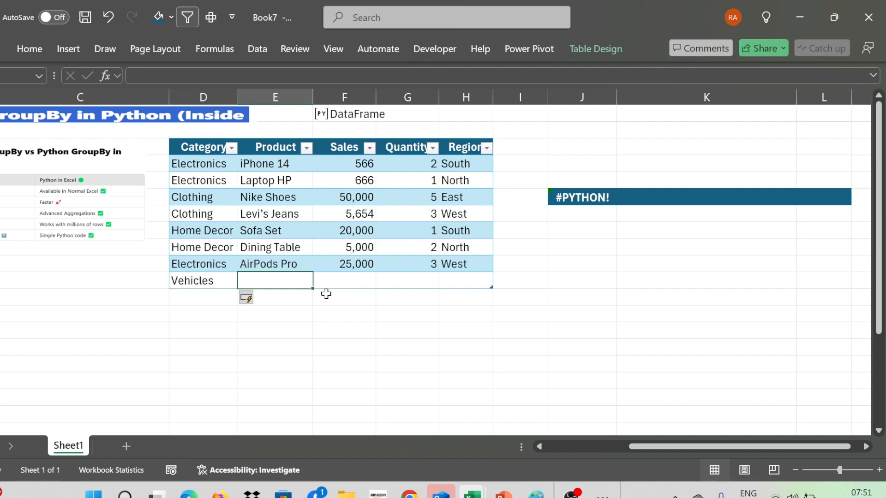
Enter the product ymaha and Sales of 456546 in the Vehicles row
text(ymaha)
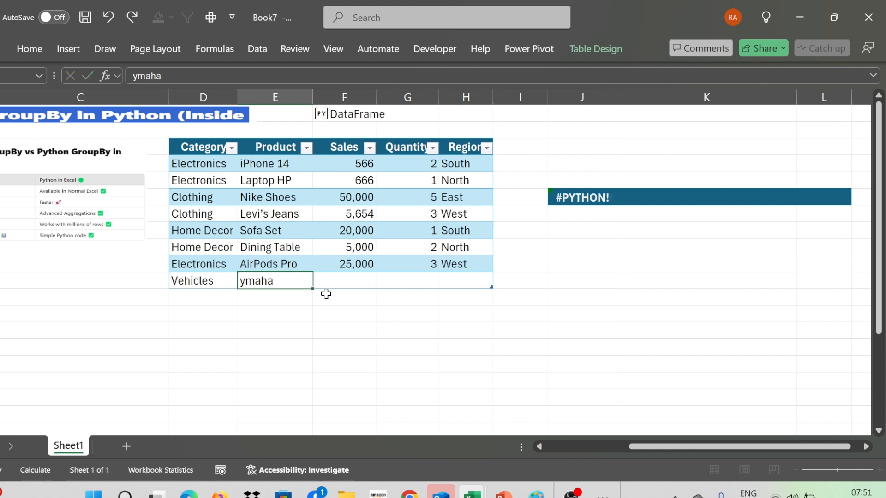
key(Return)
key(Up)
key(Right)
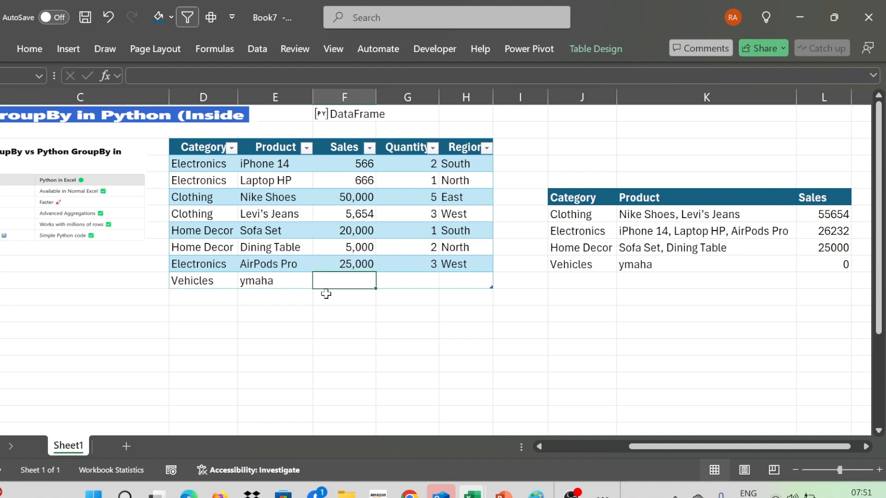
text(456546)
key(Tab)
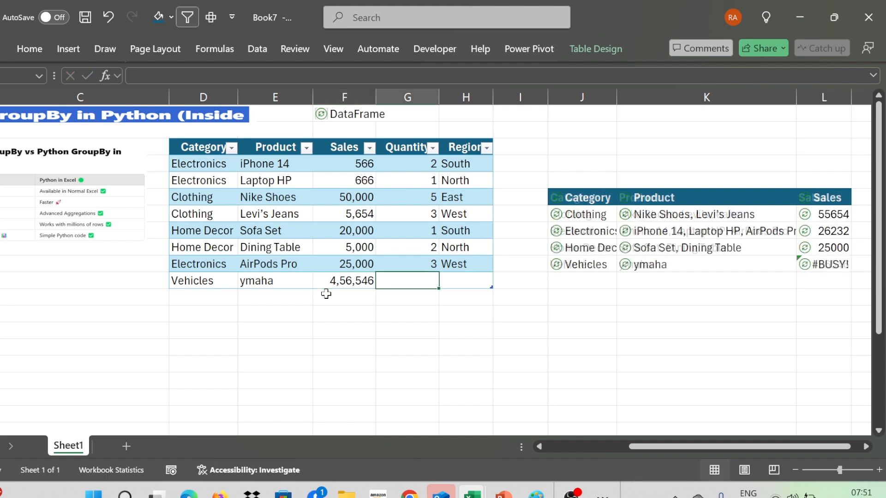
Complete the Vehicles row with Quantity 67 and Region West
text(67)
key(Tab)
key(Left)
key(Right)
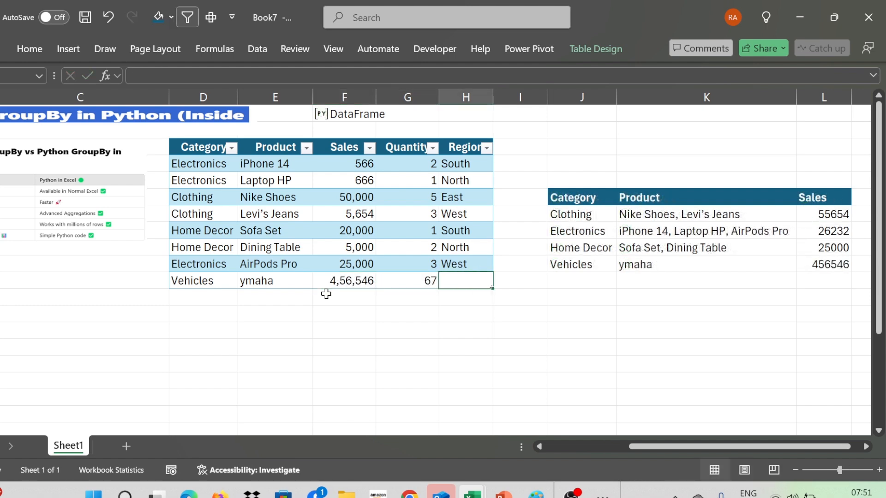
text(West)
key(Right)
Examine the category summary for the added Vehicles entry
key(Right)
key(Right)
key(Right)
key(Right)
key(Right)
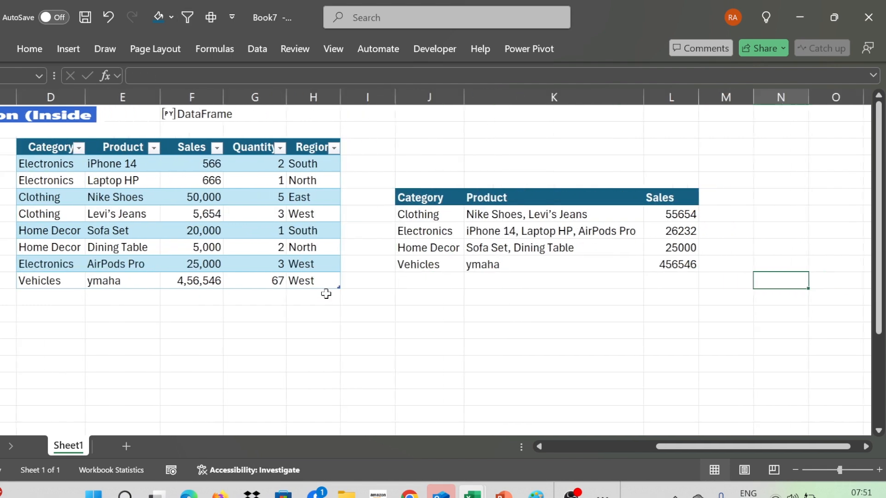
key(Left)
key(Left)
key(Left)
key(Left)
key(Left)
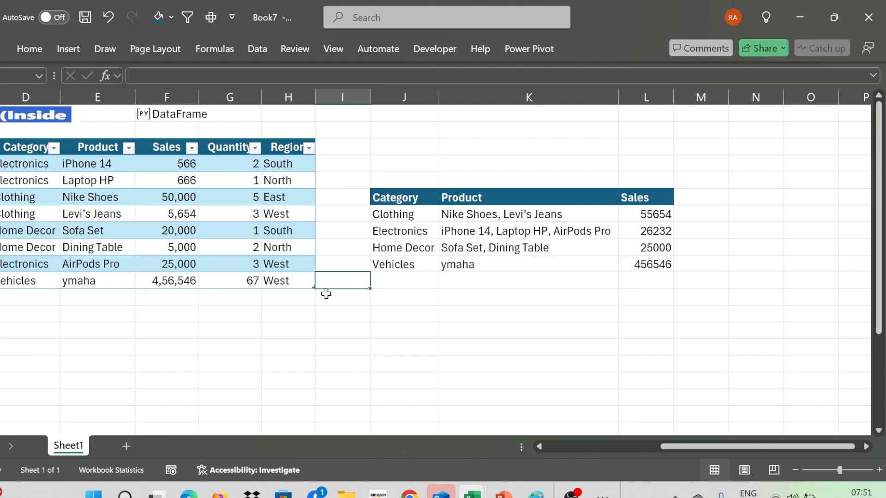
key(Right)
key(Up)
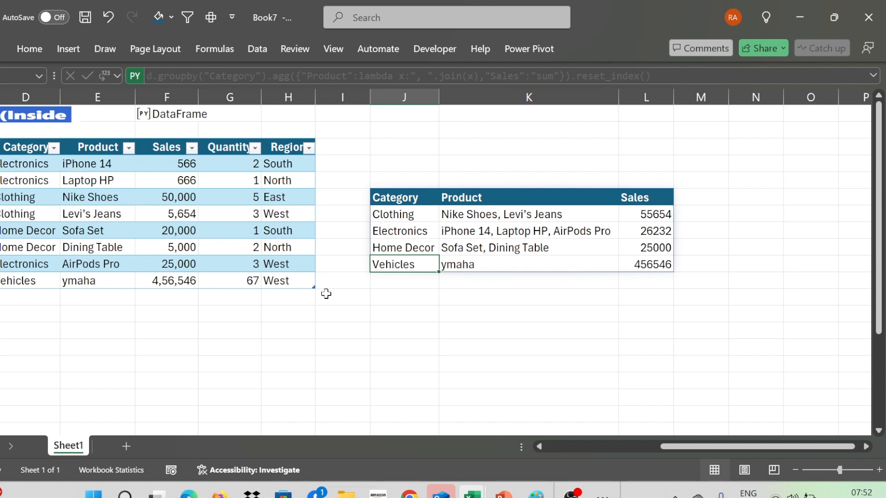
click(573, 492)
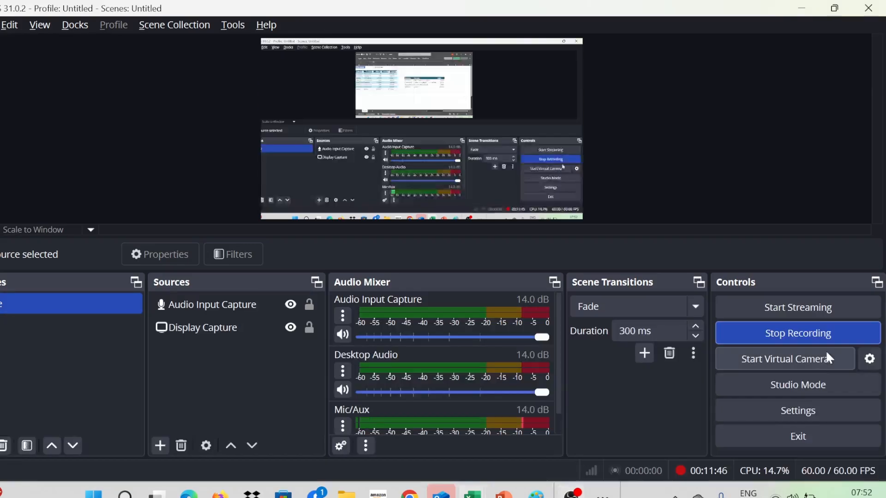